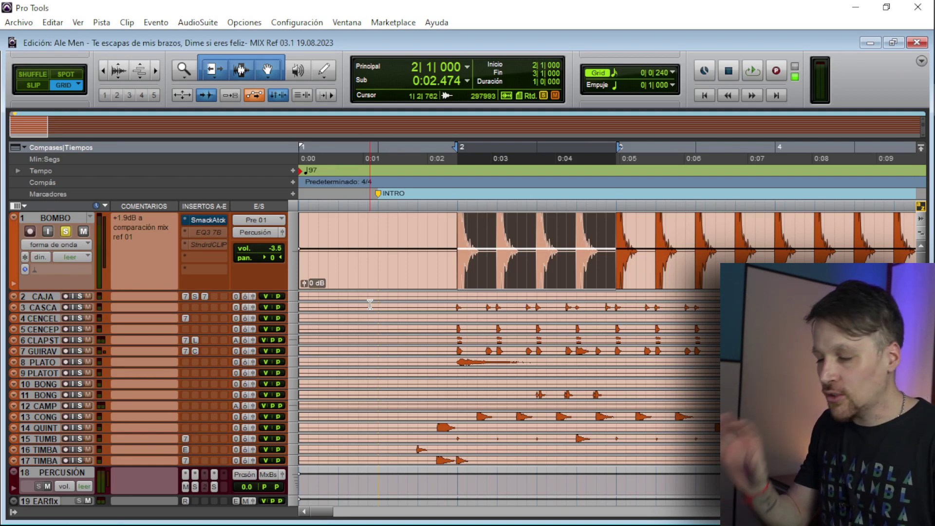
Play the selected bar 2 of the soloed BOMBO track and enlarge the track's waveform.
key(space)
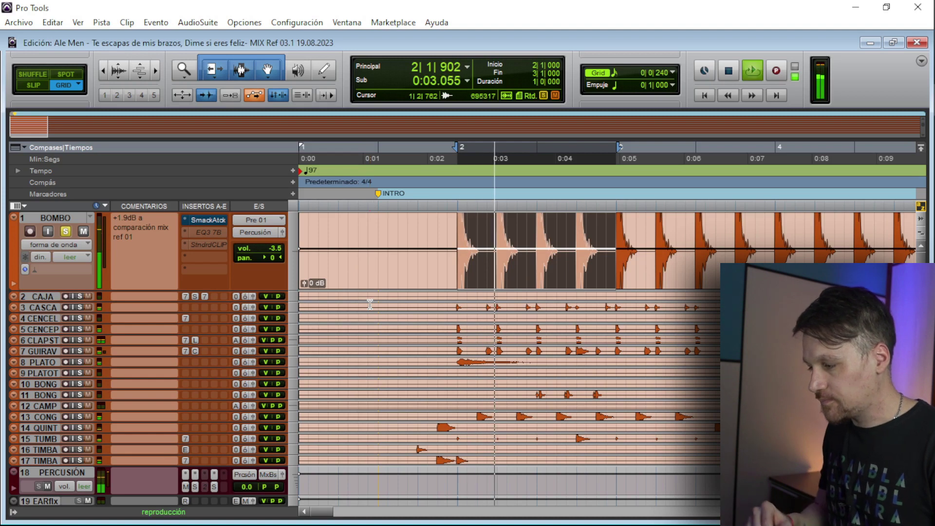
key(space)
key(e)
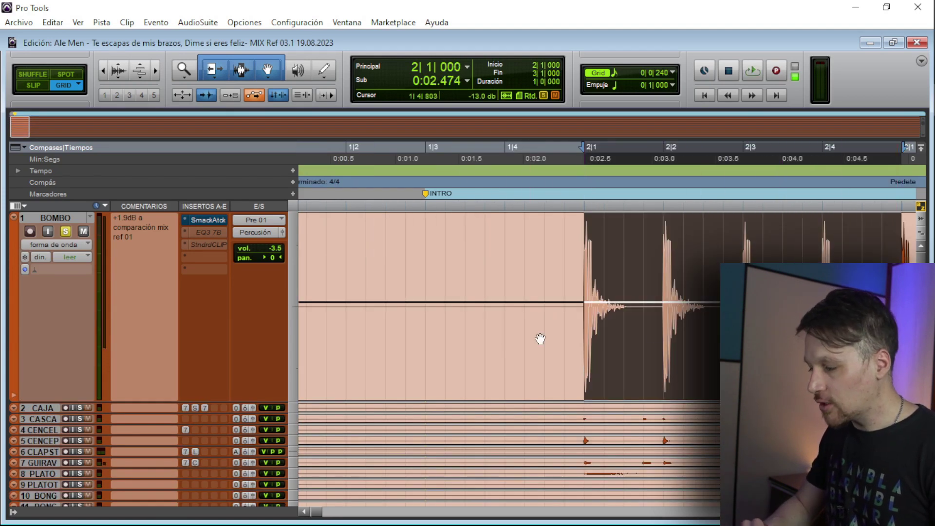
Place the playback position at the start of bar 2 on BOMBO and listen to the soloed track from there.
scroll(530, 338, down, 3)
scroll(530, 338, down, 1)
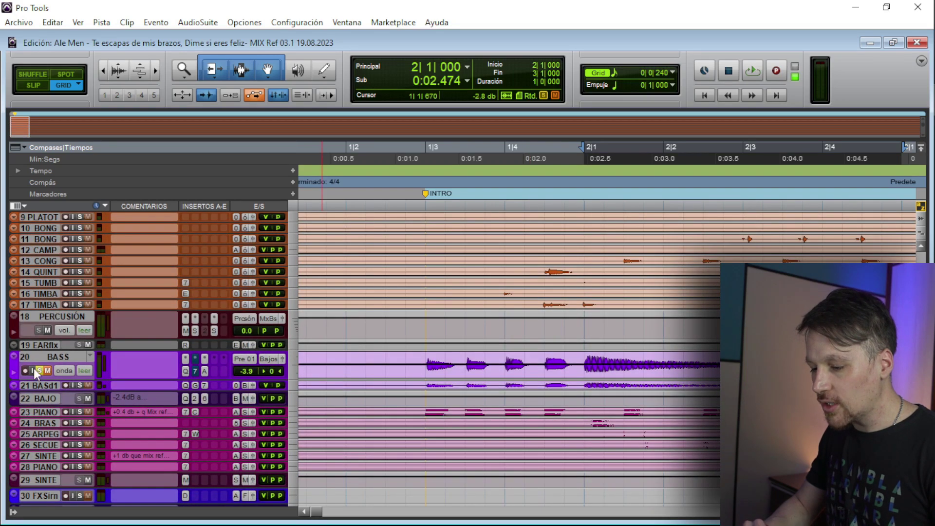
scroll(522, 299, up, 3)
scroll(522, 300, down, 2)
scroll(522, 299, up, 3)
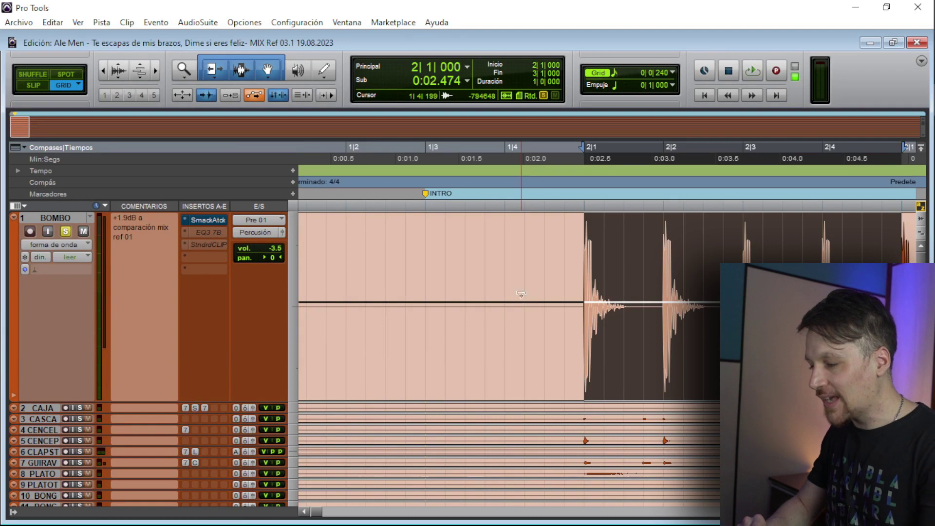
scroll(522, 300, down, 1)
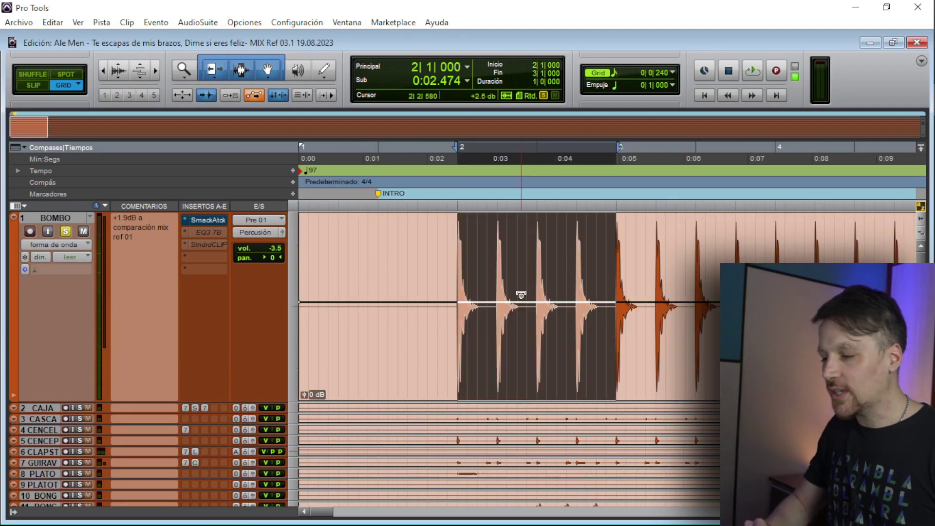
click(457, 251)
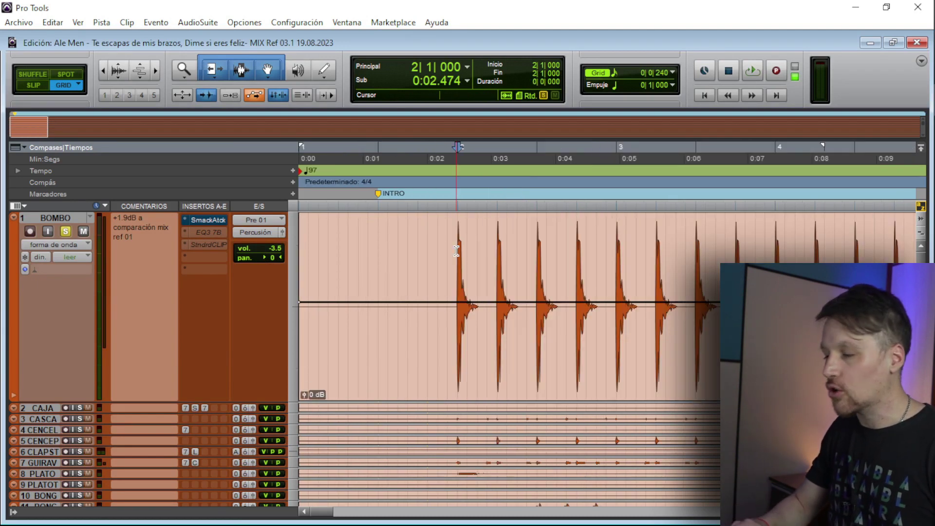
key(space)
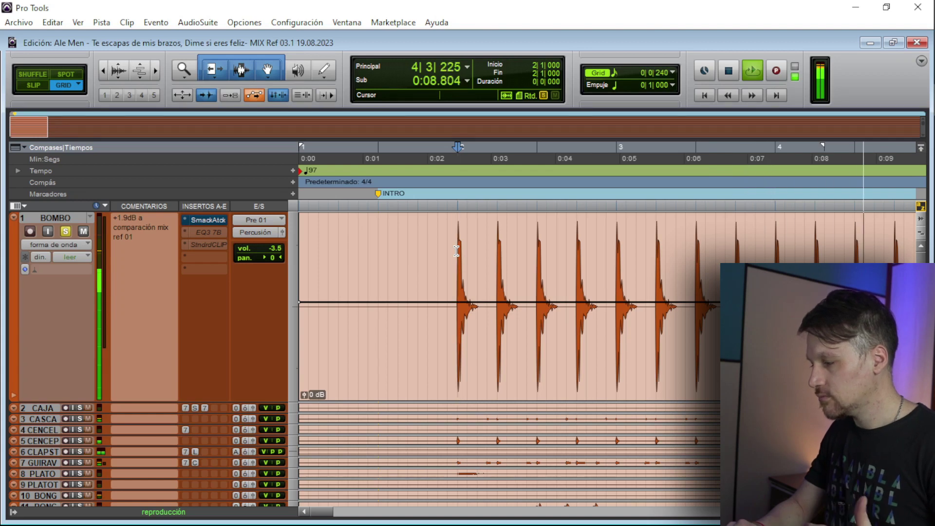
key(space)
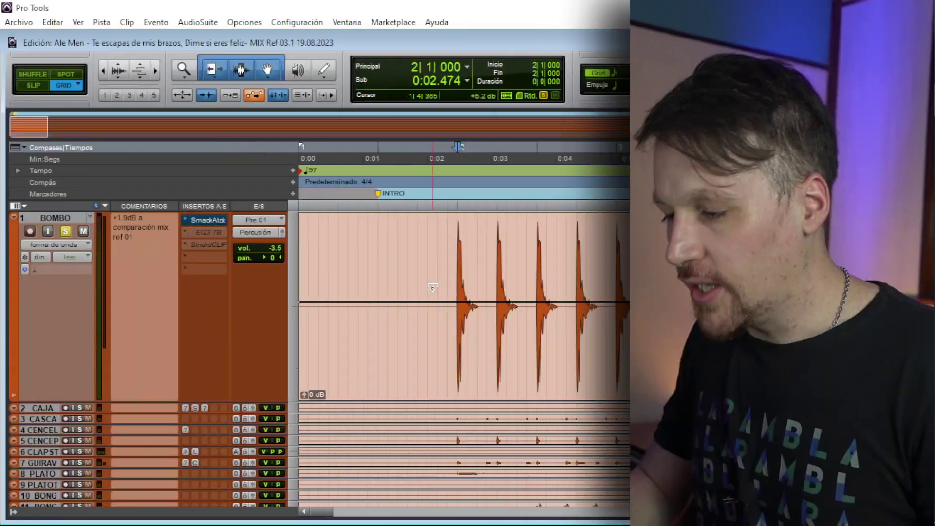
Open the Smack Attack insert on BOMBO, undo the last Attack change, and try a Sustain of -100 before undoing it.
click(206, 220)
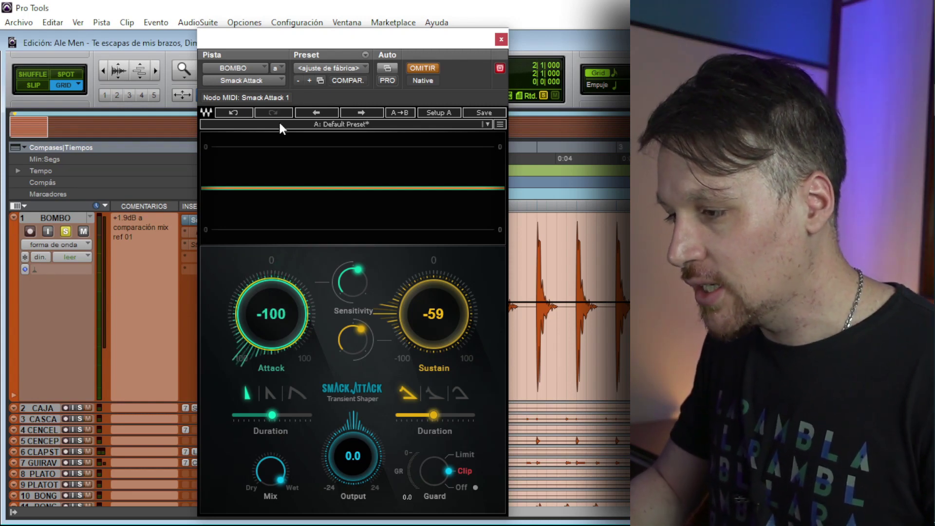
click(244, 114)
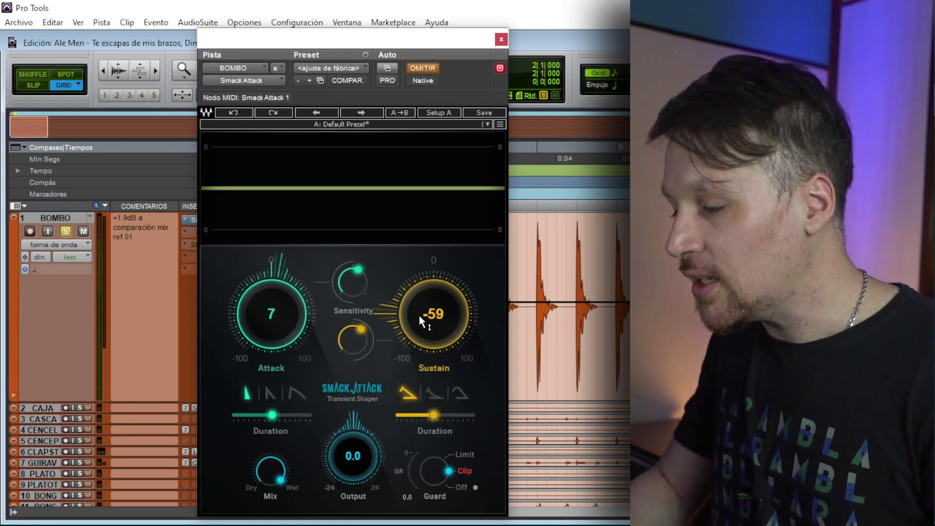
drag(419, 314, 419, 335)
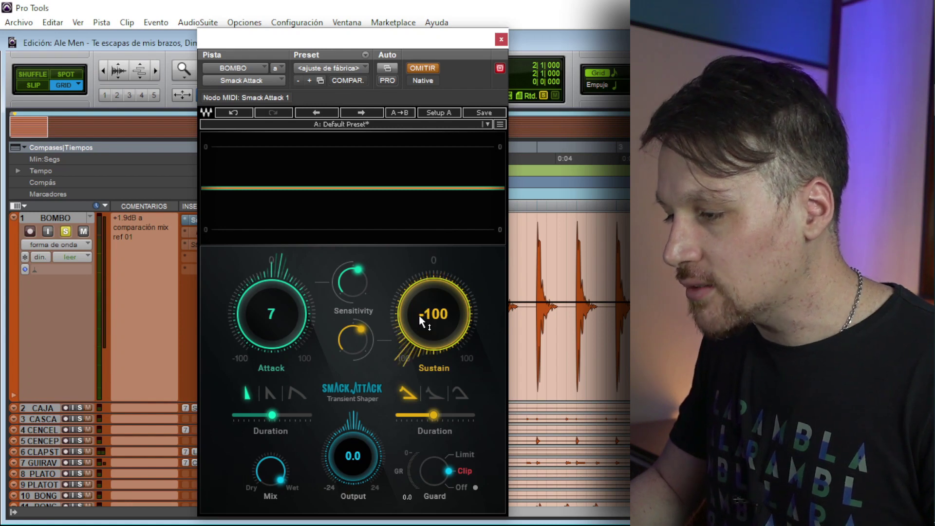
click(238, 110)
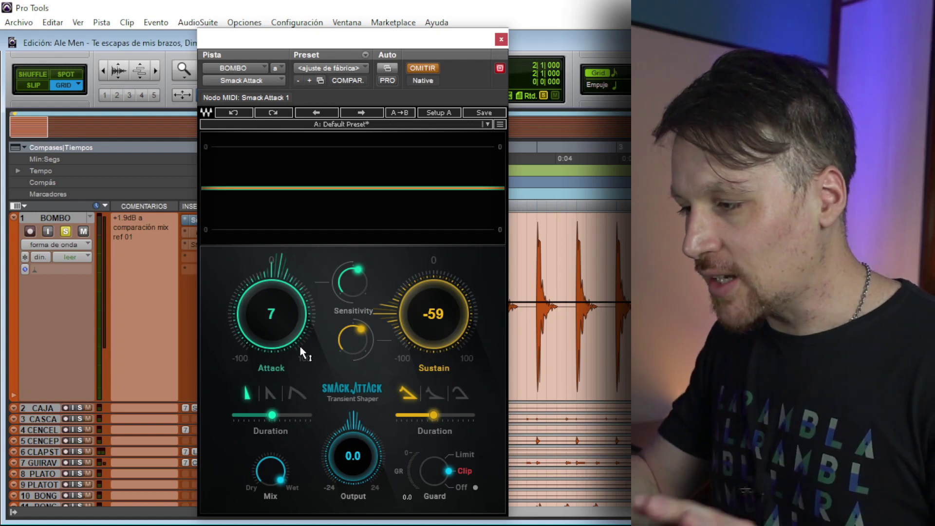
Keep Smack Attack's Mix at 100 and fine-tune the Attack duration to about 7.89.
mouse_move(272, 466)
mouse_down()
mouse_move(272, 507)
mouse_move(273, 470)
mouse_up()
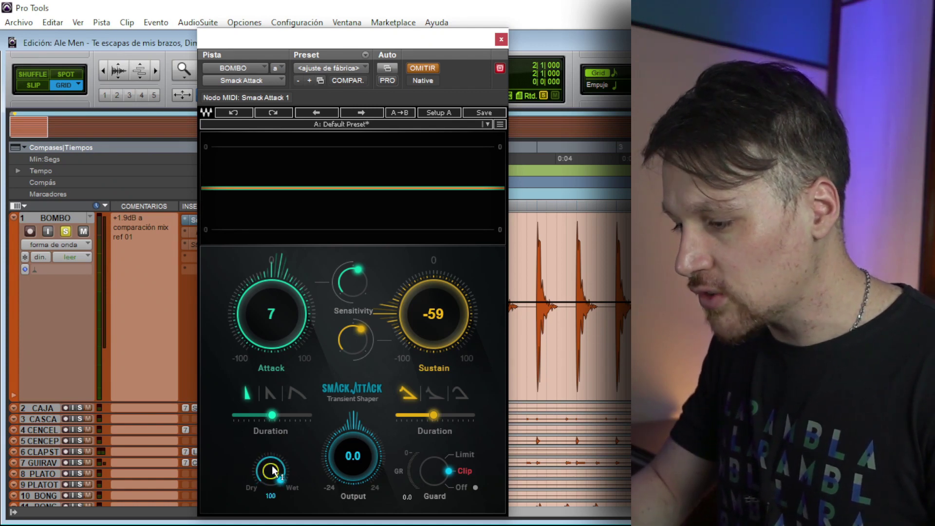
drag(269, 414, 272, 415)
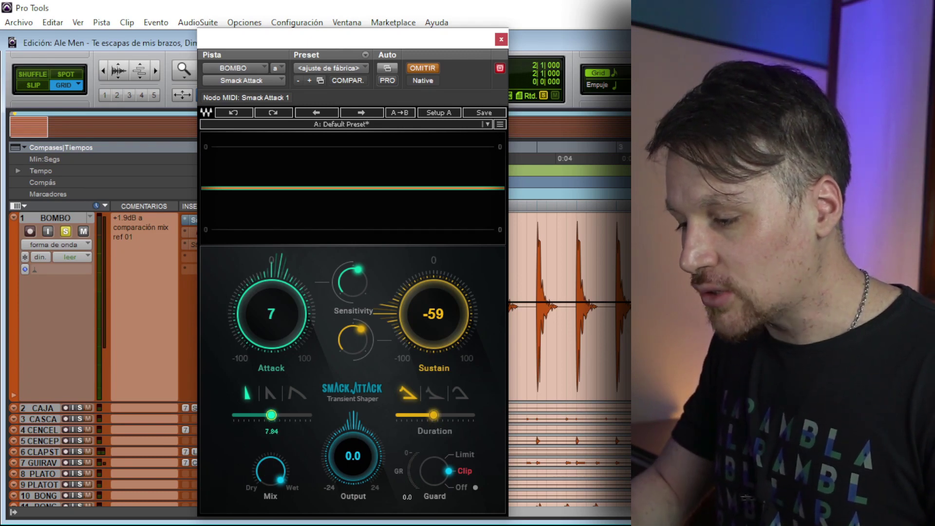
drag(271, 415, 272, 415)
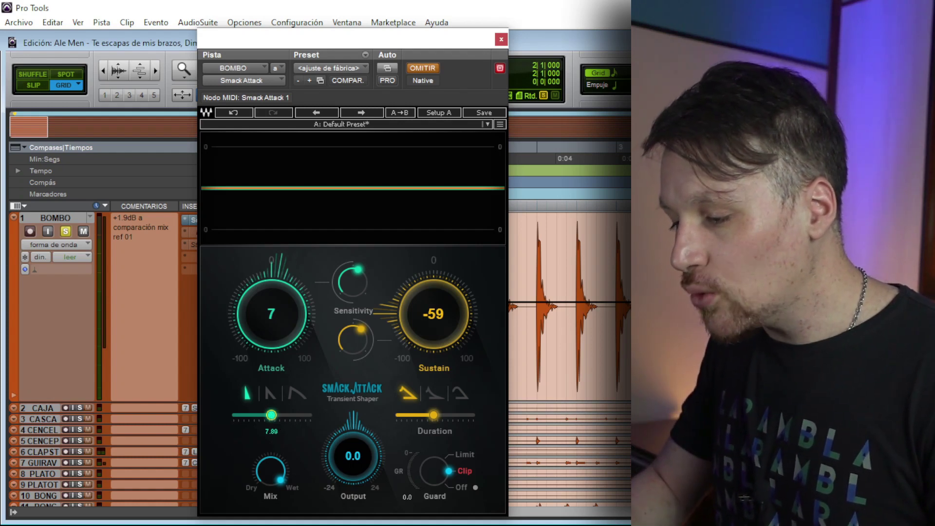
drag(271, 415, 272, 415)
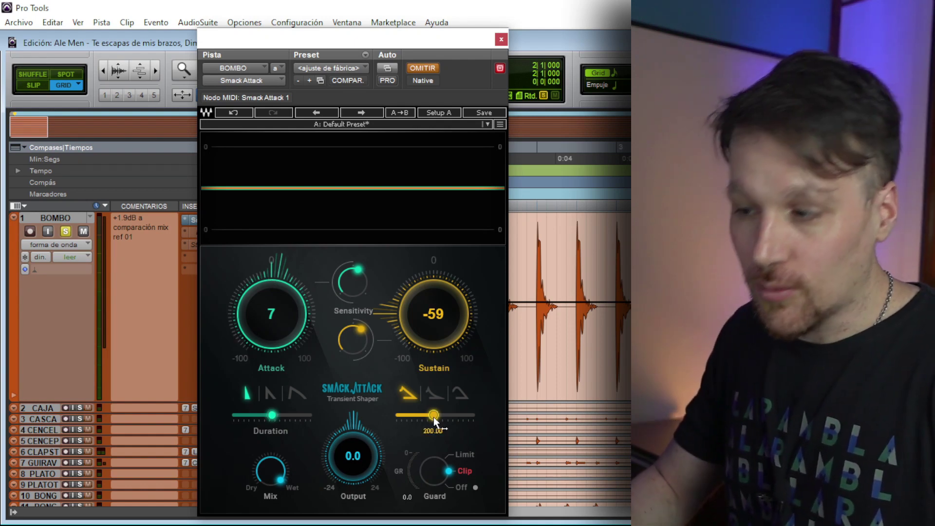
Try a much longer Attack duration and a near-maximum Sustain duration in Smack Attack, undoing each change.
drag(272, 415, 295, 415)
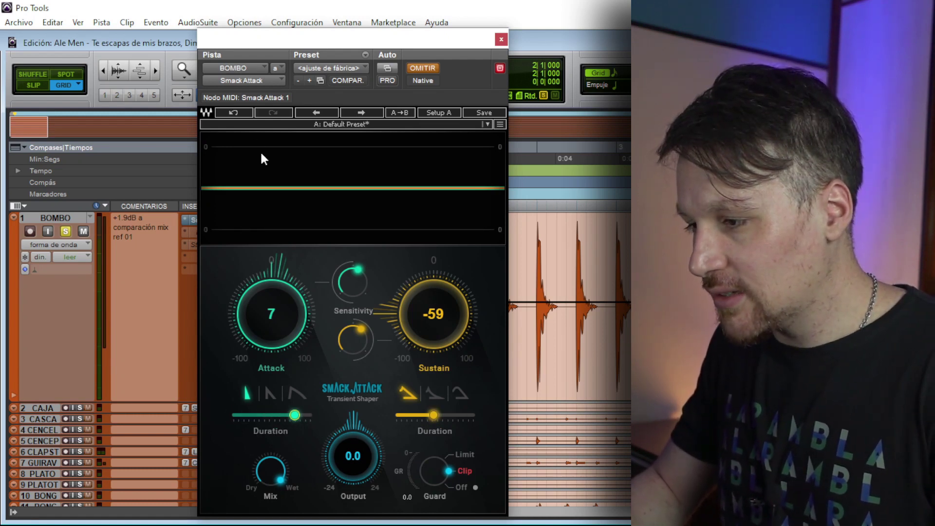
click(236, 115)
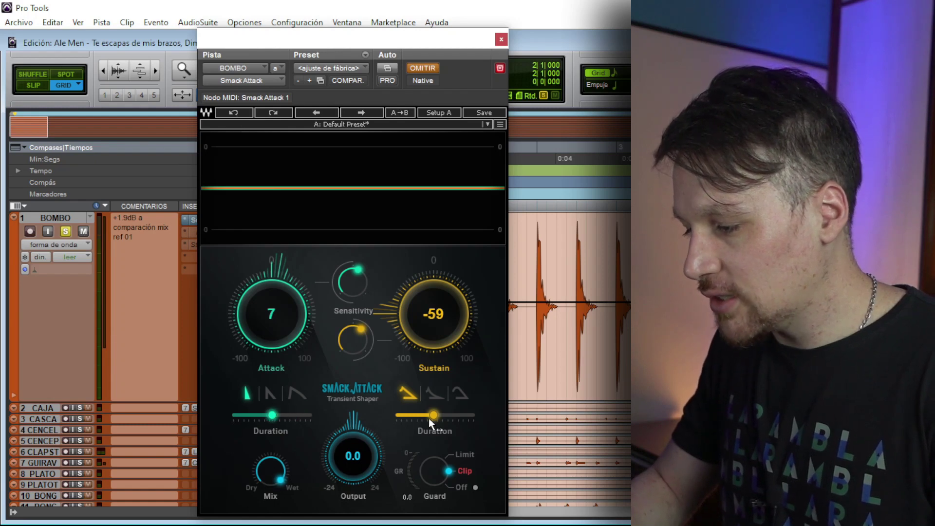
drag(433, 417, 473, 415)
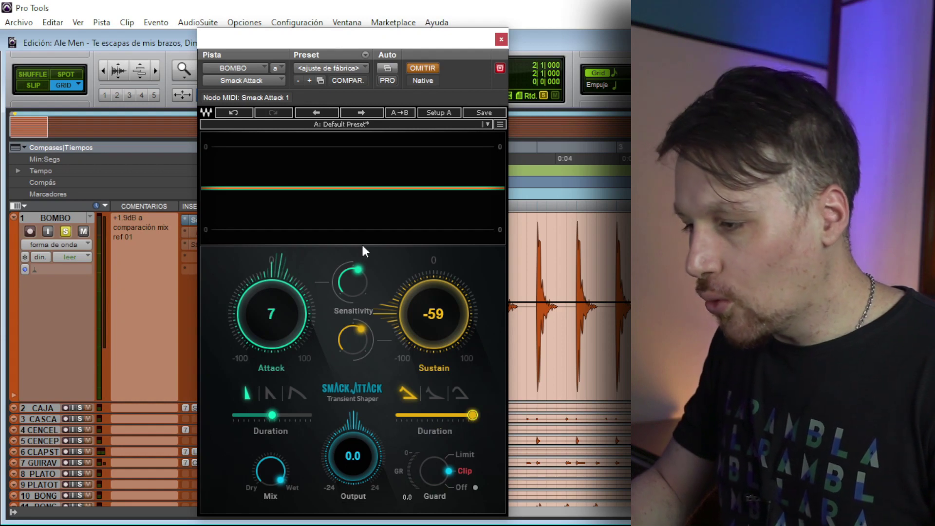
click(232, 113)
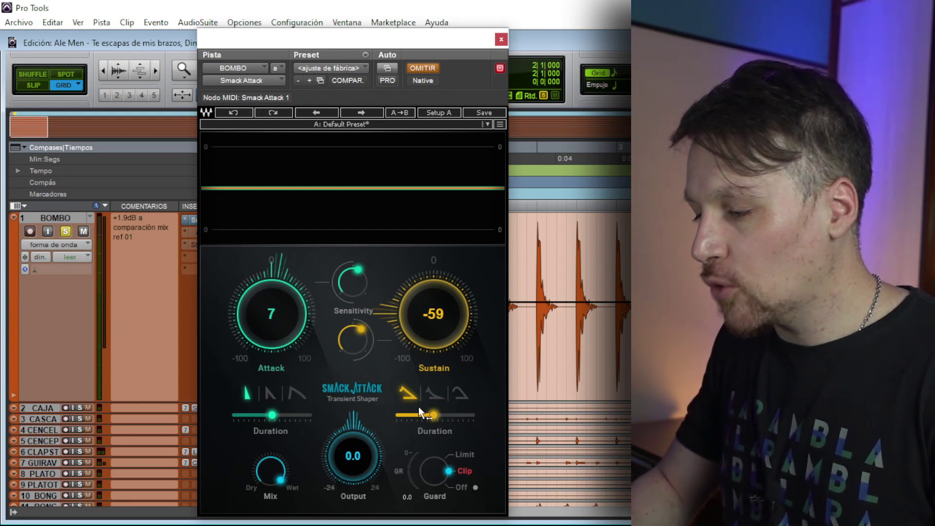
Try the second Sustain shape in Smack Attack and return to the first shape.
click(278, 392)
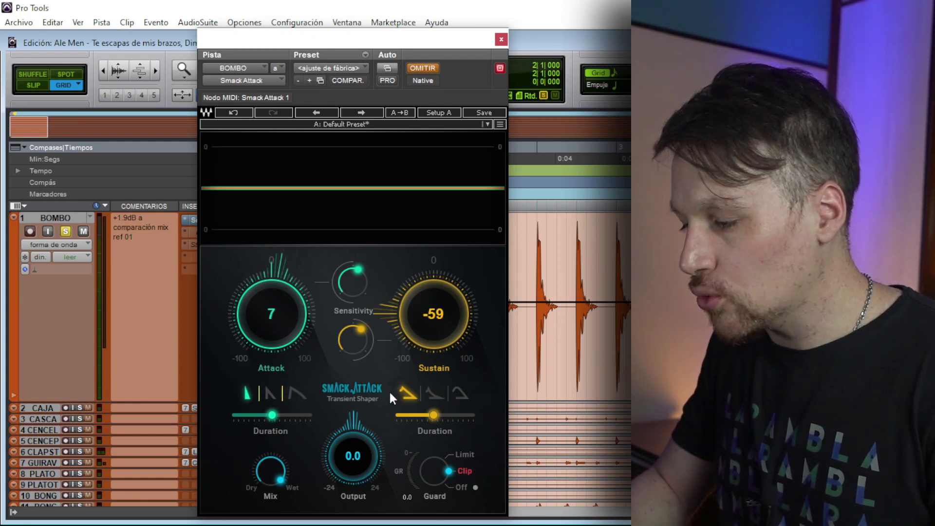
click(434, 392)
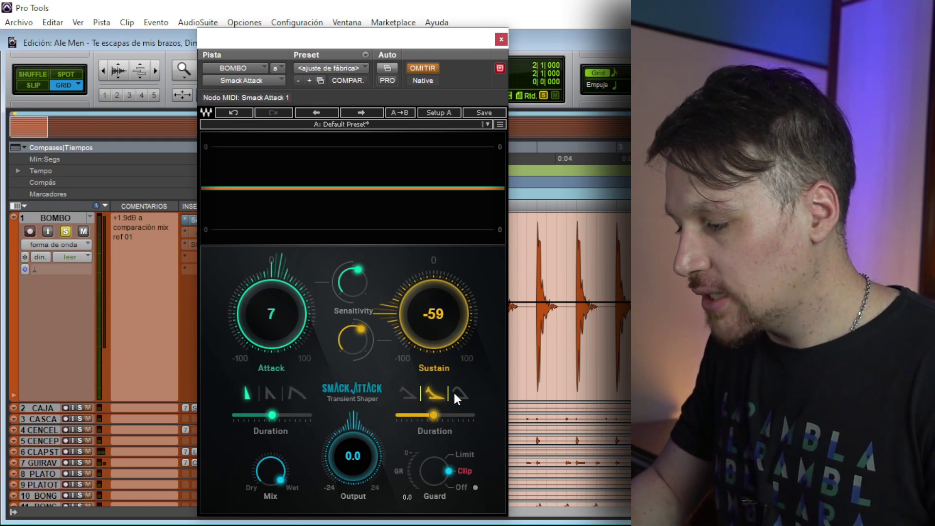
click(407, 393)
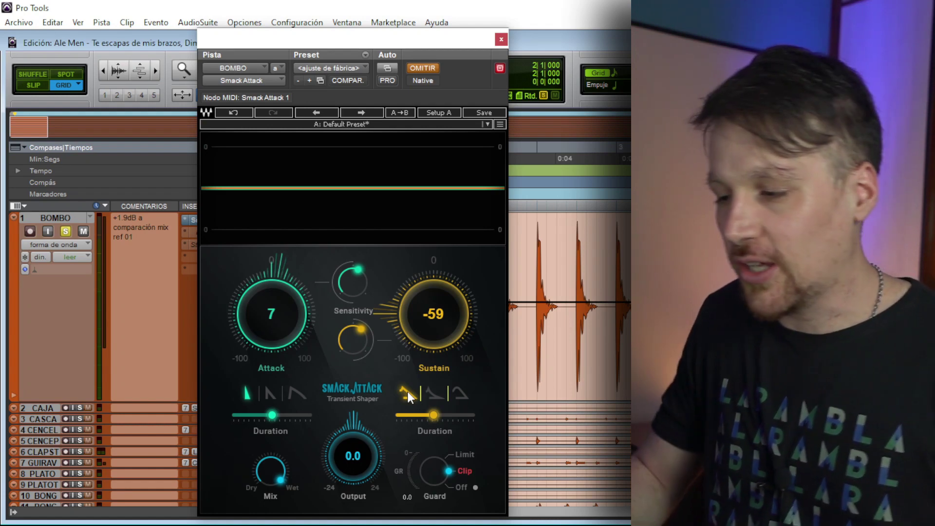
Play the selected bar 3 of BOMBO in a loop and compare the sound with Smack Attack bypassed and active.
key(space)
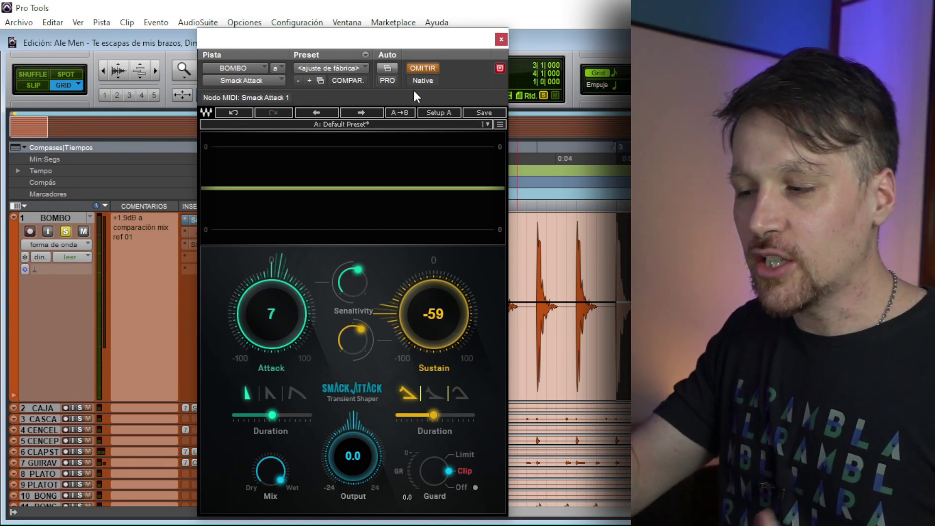
key(space)
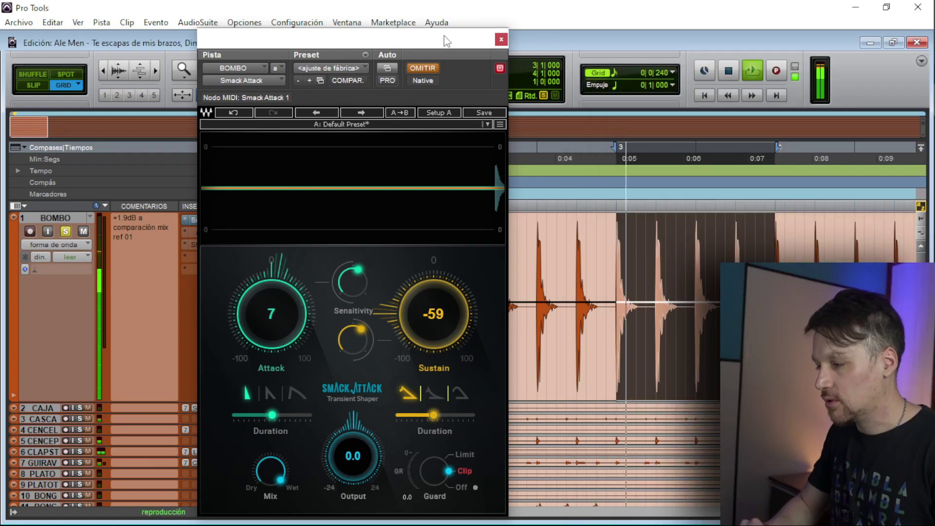
click(423, 67)
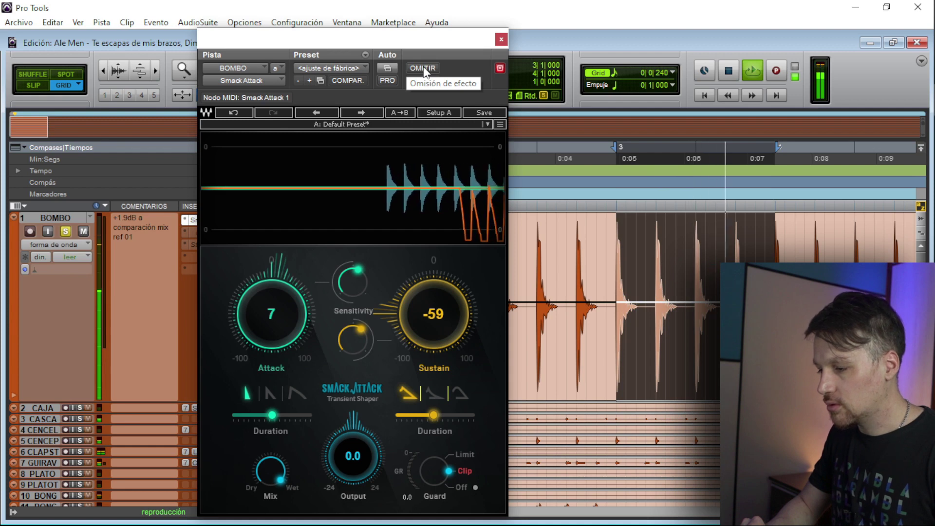
click(423, 68)
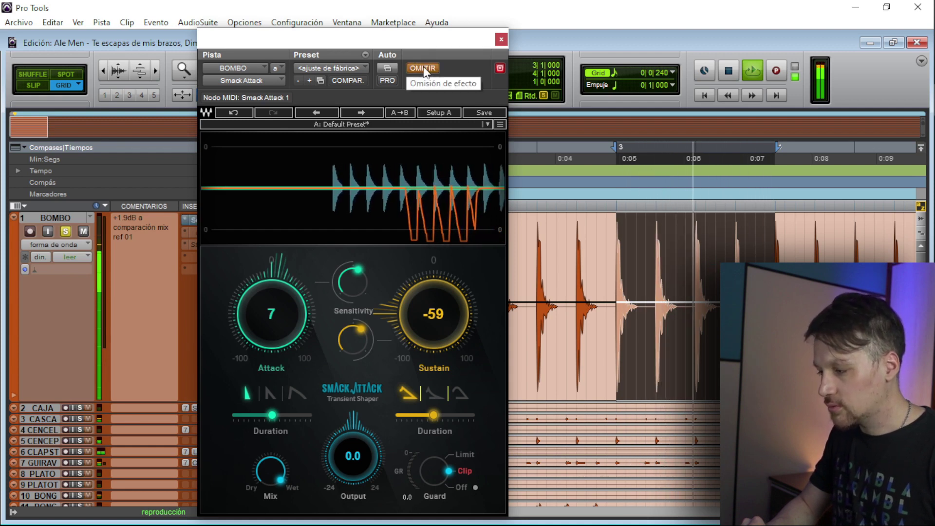
click(423, 67)
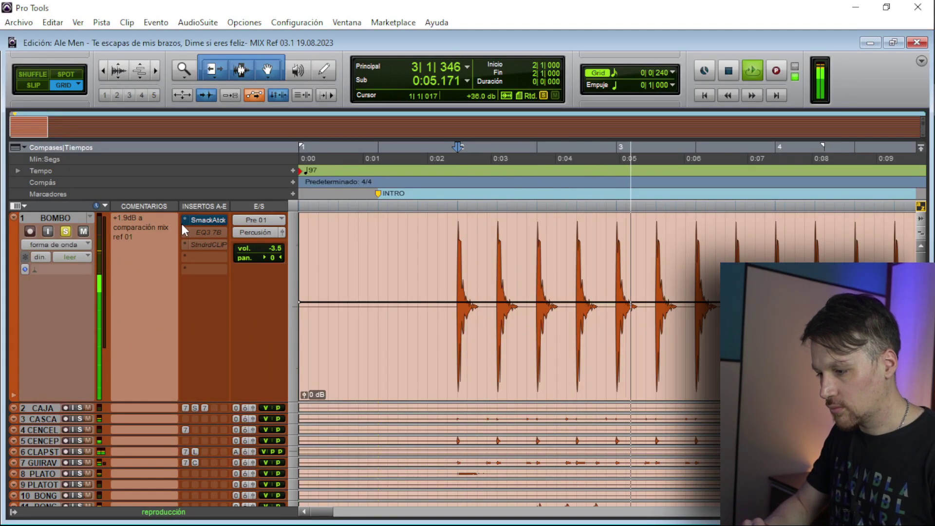
Activate the bypassed Smack Attack insert on BOMBO while the soloed track plays, show more bars, and stop playback.
ctrl+click(203, 223)
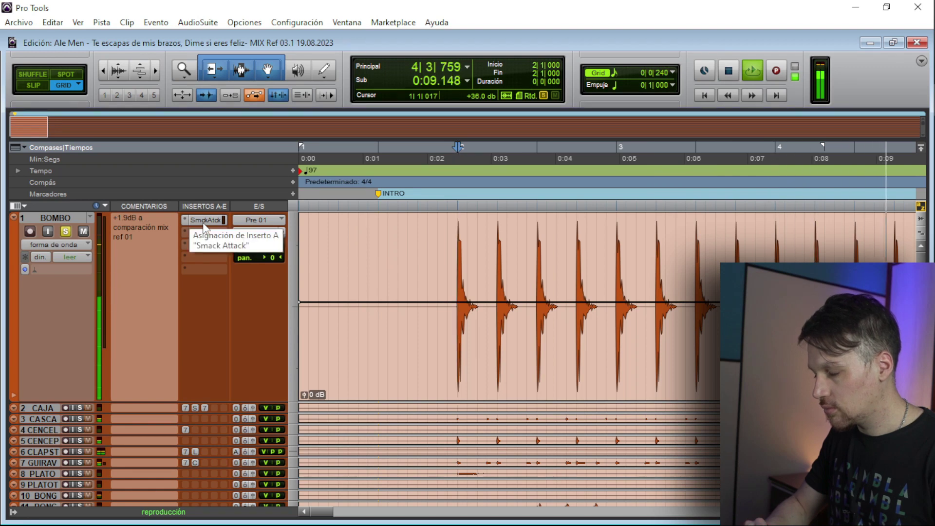
key(ctrl+bracketleft)
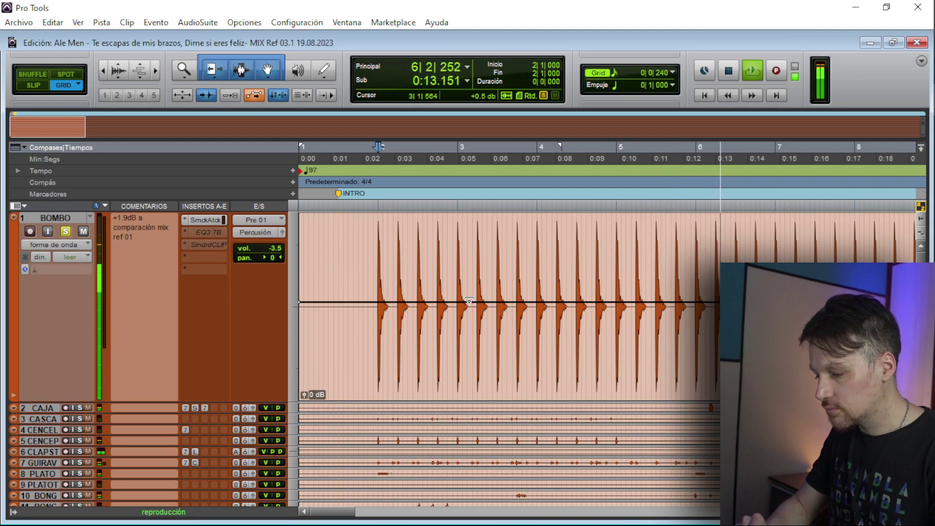
key(space)
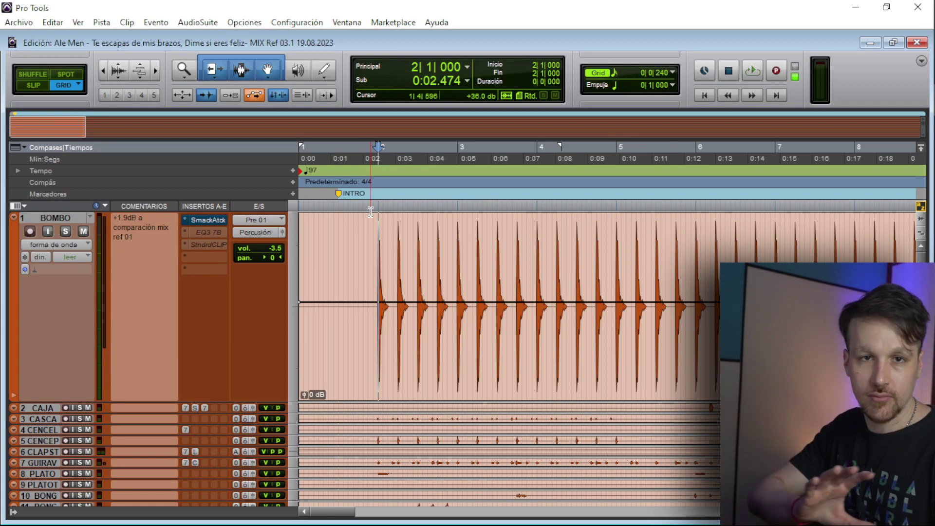
Play the full mix from bar 2 and compare BOMBO with Smack Attack bypassed and active.
key(space)
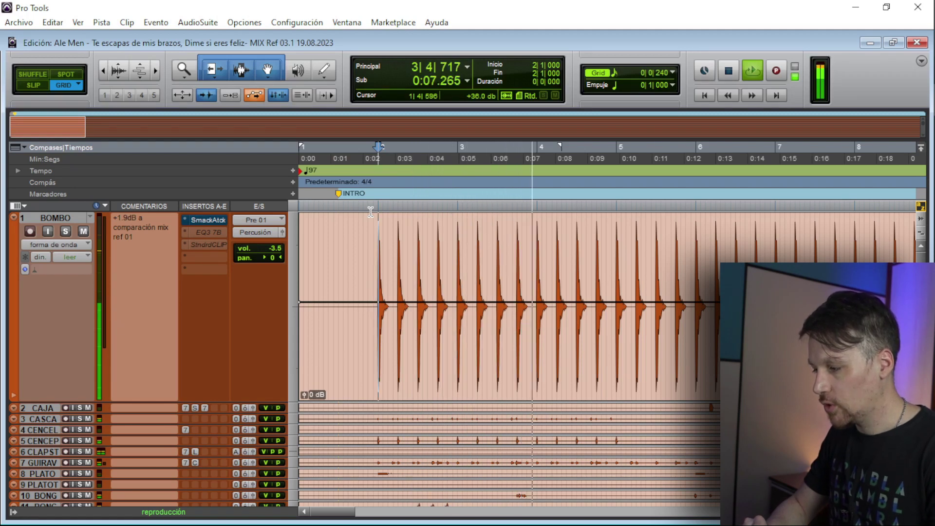
key(space)
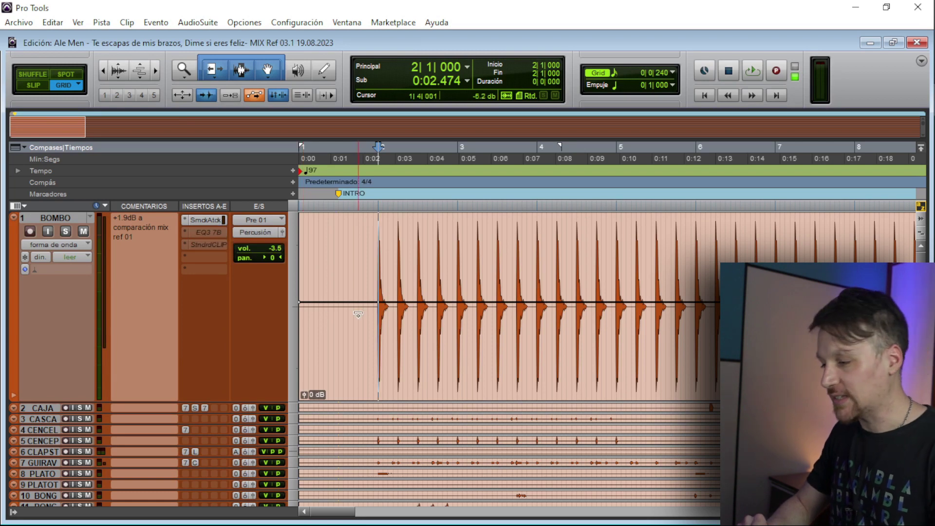
key(space)
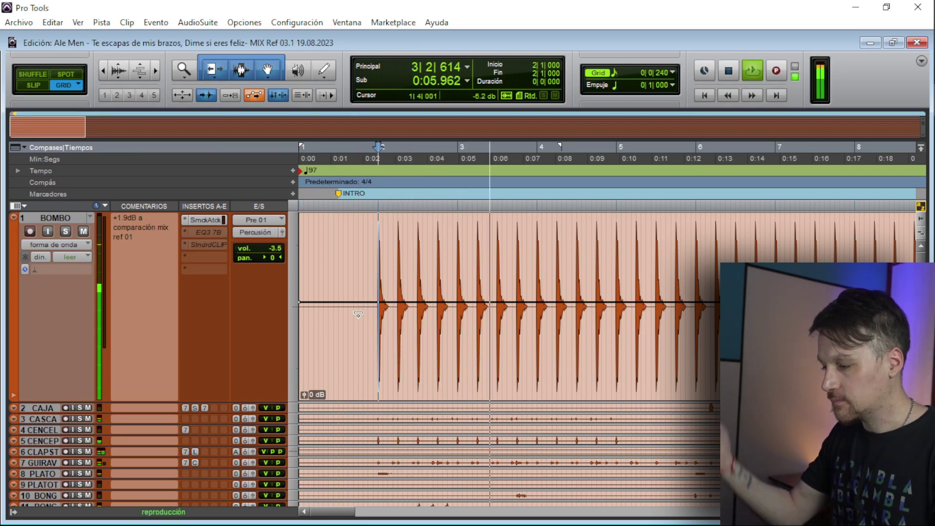
key(space)
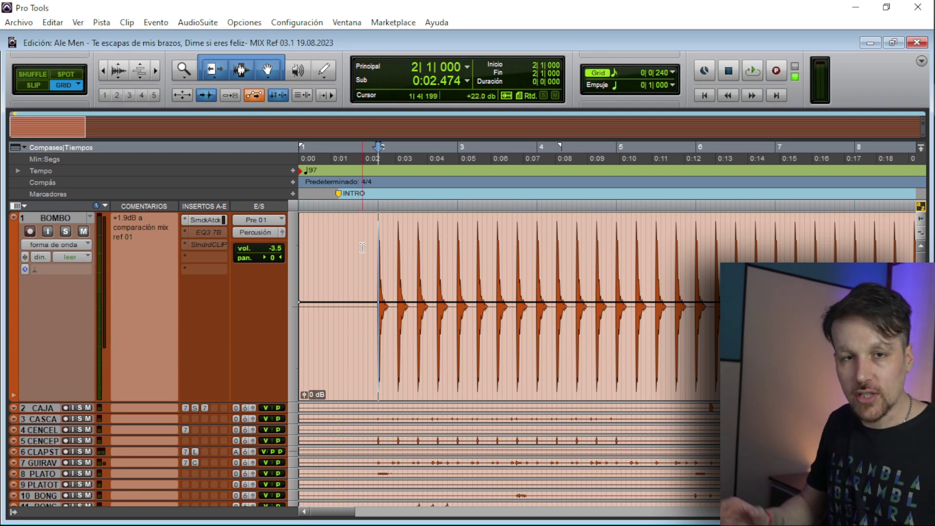
Activate the EQ3 7-Band insert on BOMBO and play the full mix from bar 2, comparing it bypassed and active.
ctrl+super+click(203, 232)
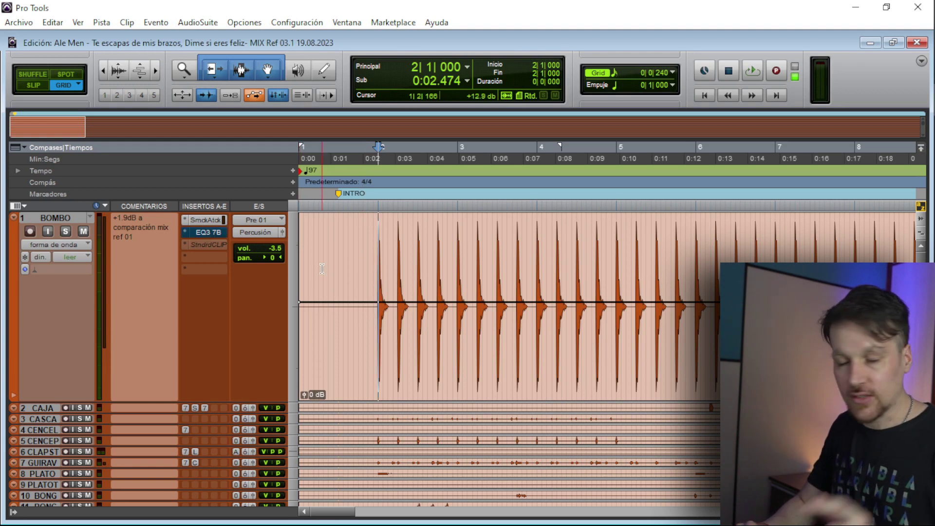
key(space)
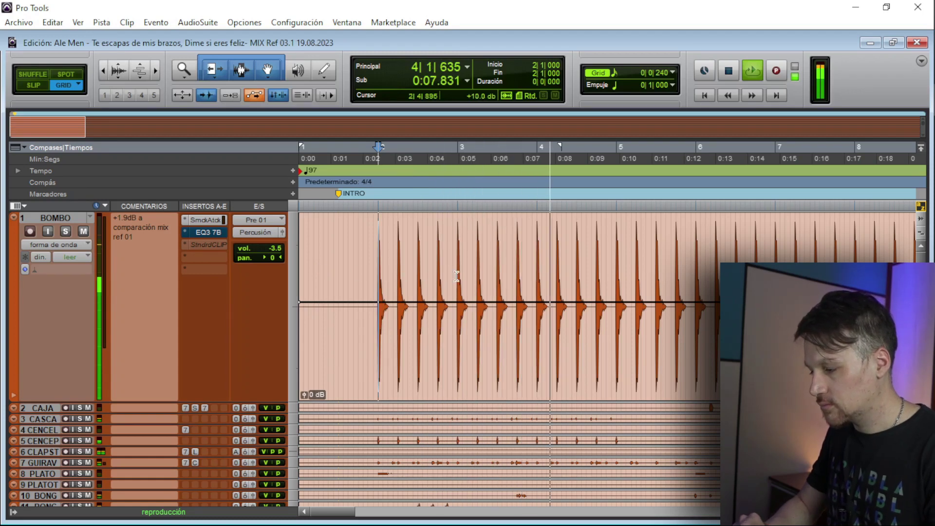
key(space)
key(space)
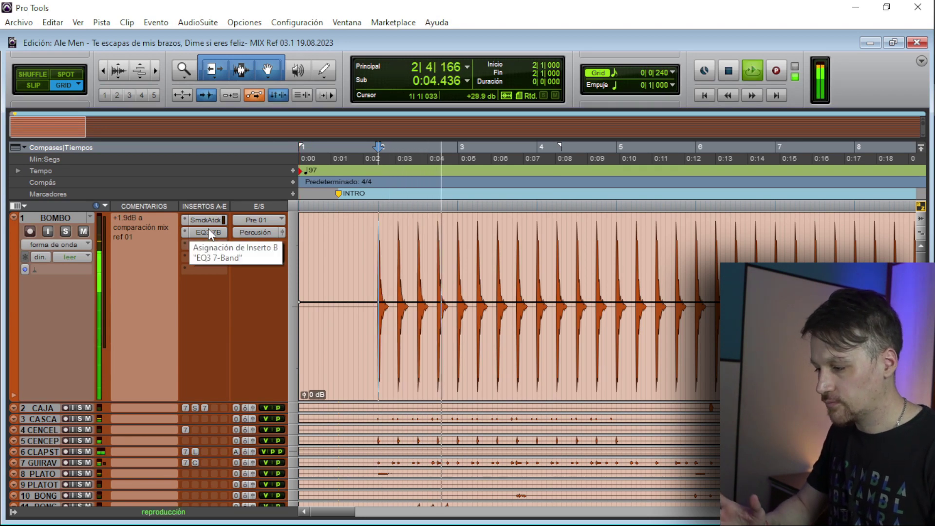
Solo BOMBO, compare the kick with EQ3 7-Band active and bypassed, and stop playback.
click(66, 231)
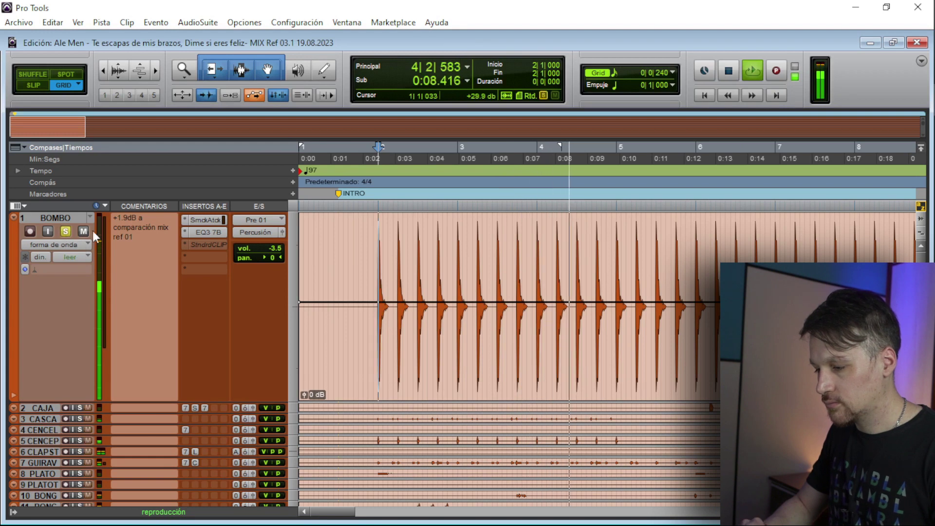
ctrl+click(204, 233)
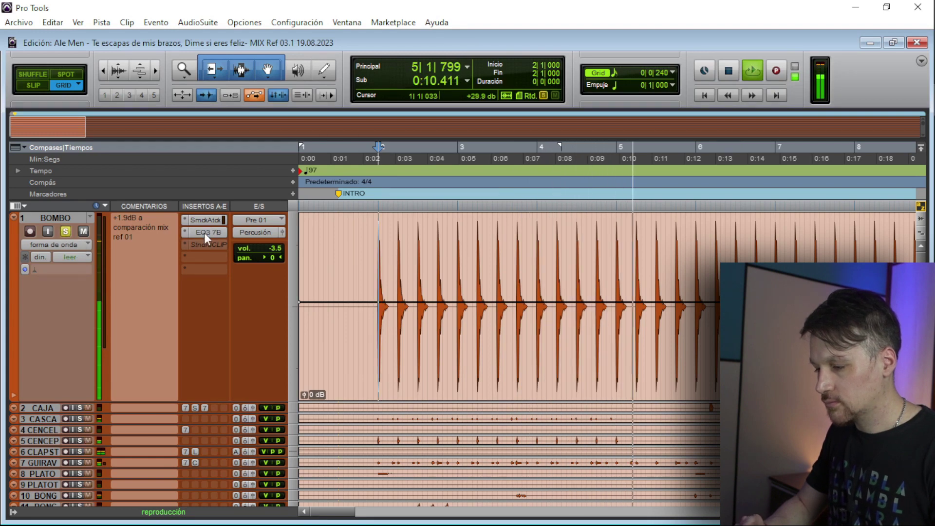
key(space)
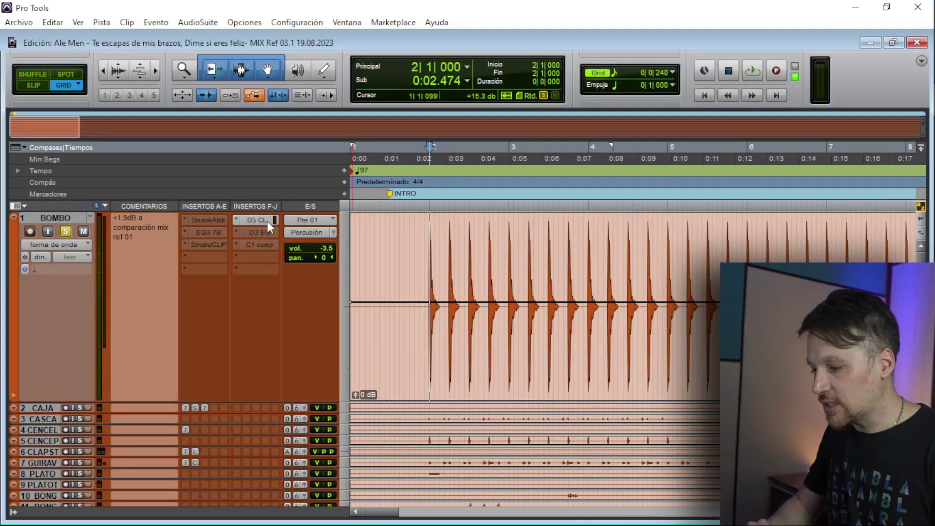
Open the Dyn3 Compressor/Limiter on BOMBO and set its threshold to -10.4 dB.
click(267, 222)
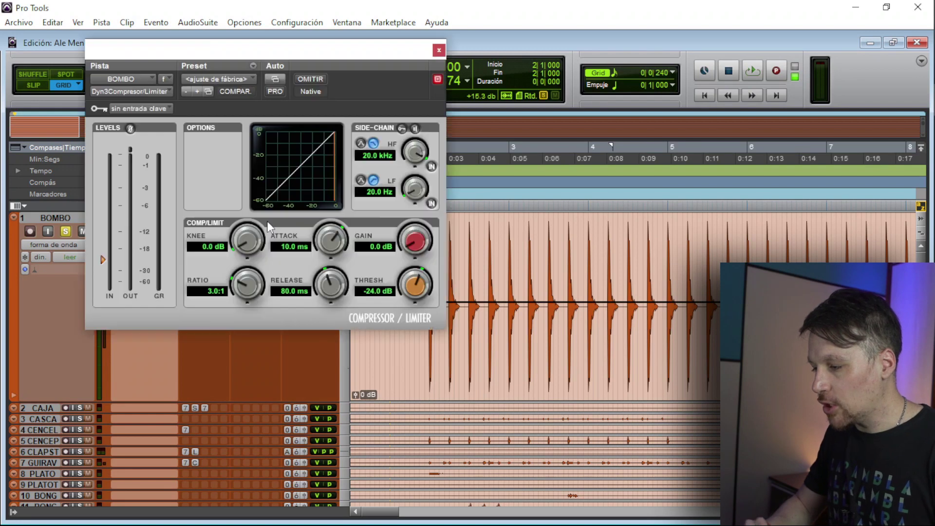
drag(101, 259, 103, 225)
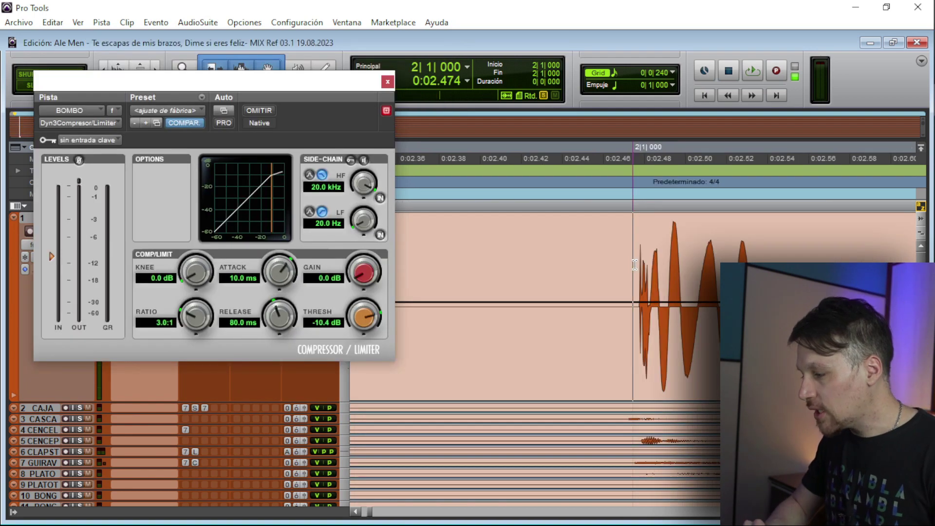
drag(104, 82, 76, 123)
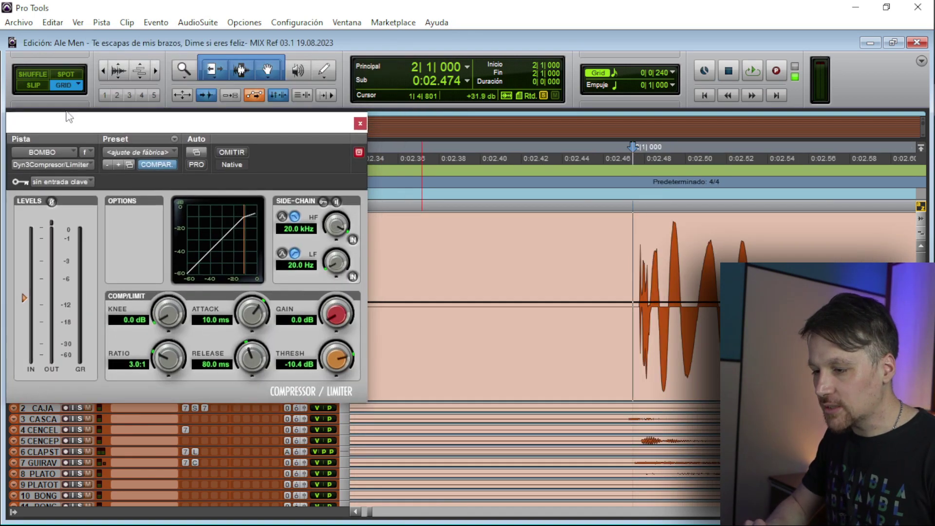
Select about 14 ms of the first kick's initial transient in Slip mode and show the main counter in Min:Segs.
click(39, 85)
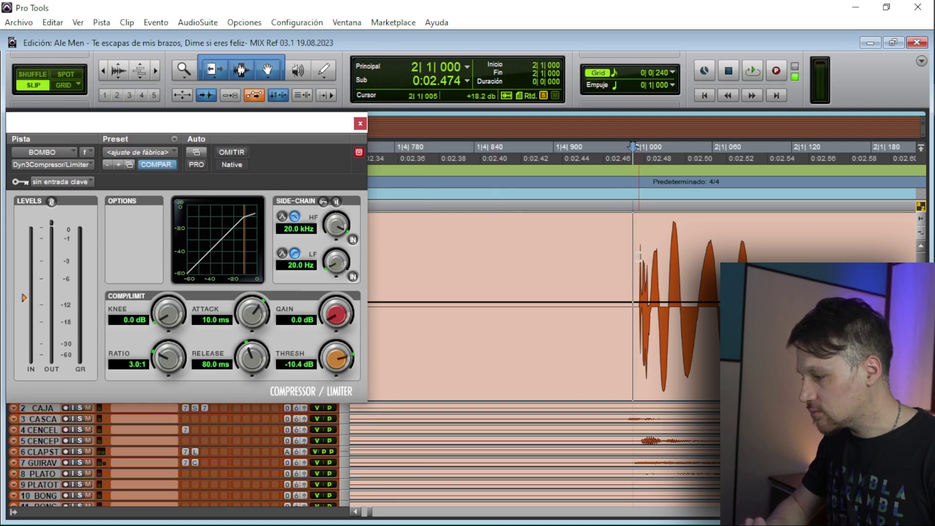
drag(639, 259, 669, 264)
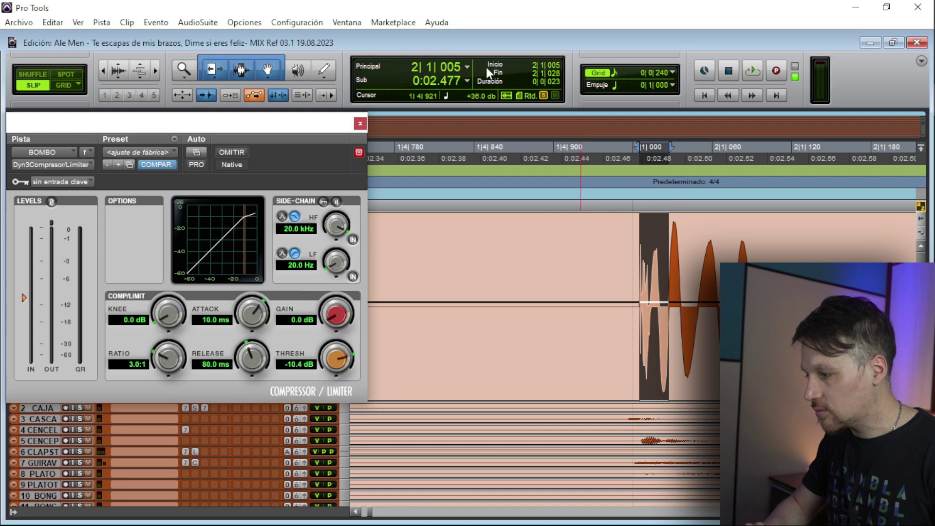
click(465, 66)
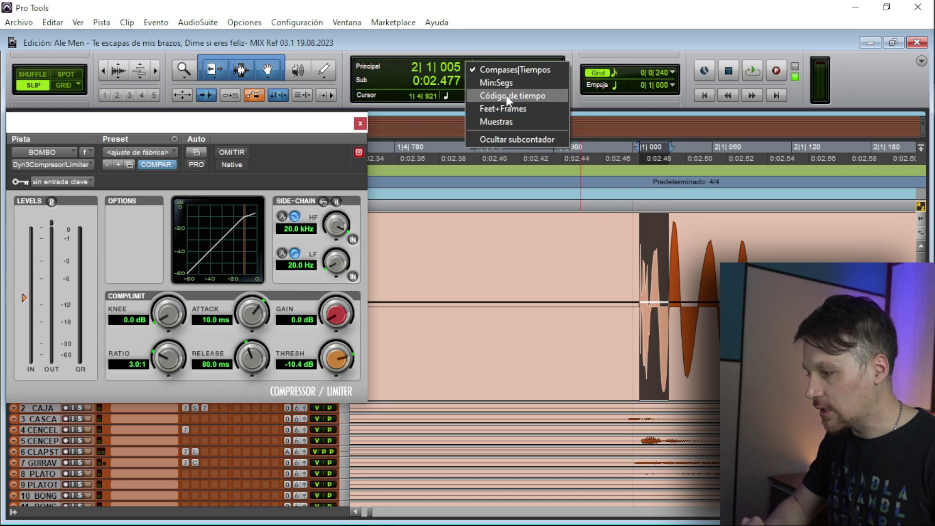
click(525, 83)
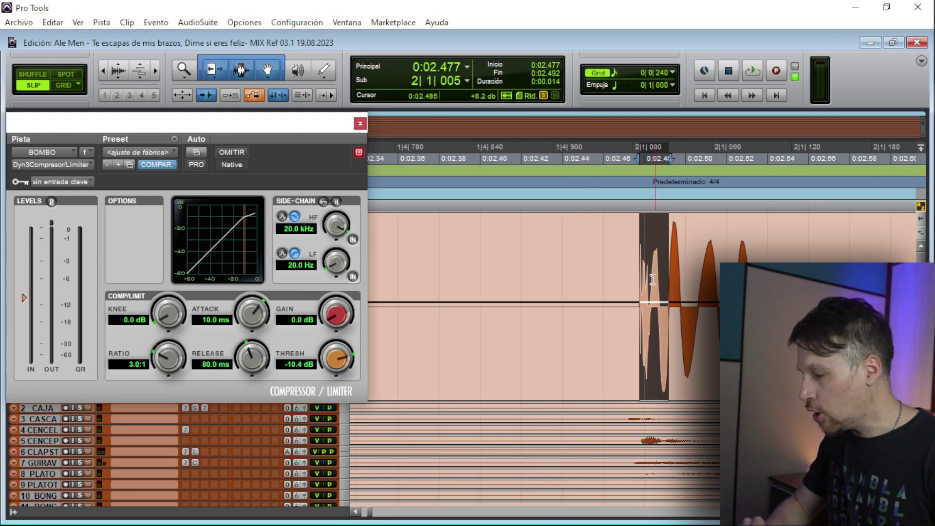
Set the compressor's attack to 15 ms.
drag(205, 119, 353, 126)
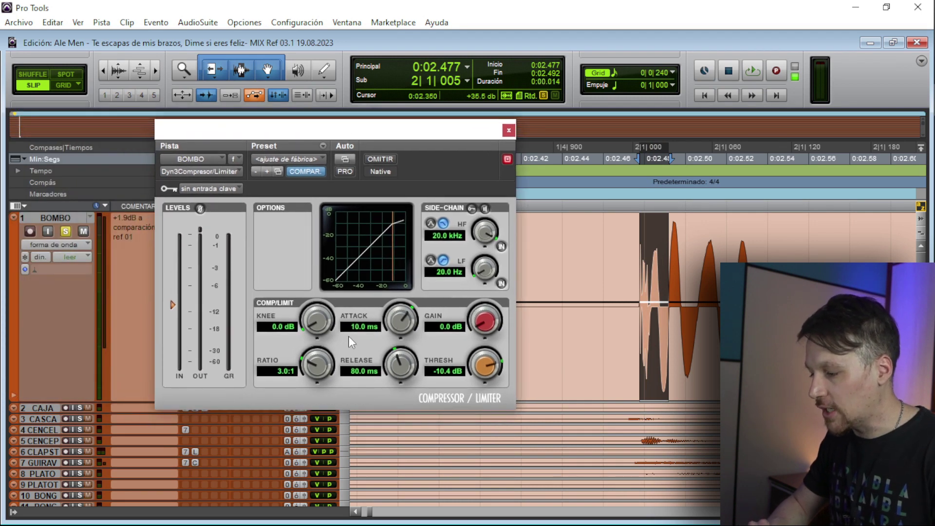
click(357, 327)
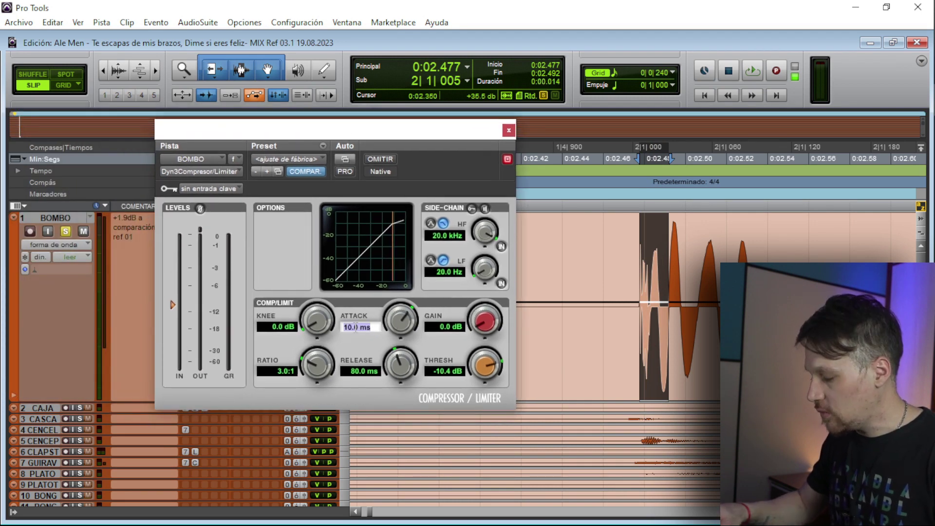
key(Return)
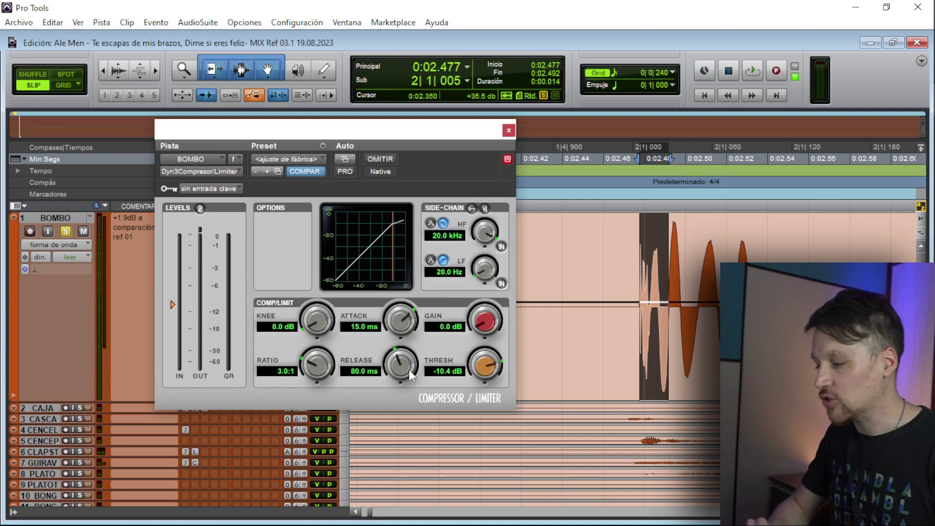
Select the first kick's decay, about 308 ms long, and set the compressor's release to 310 ms.
click(551, 240)
drag(551, 240, 848, 241)
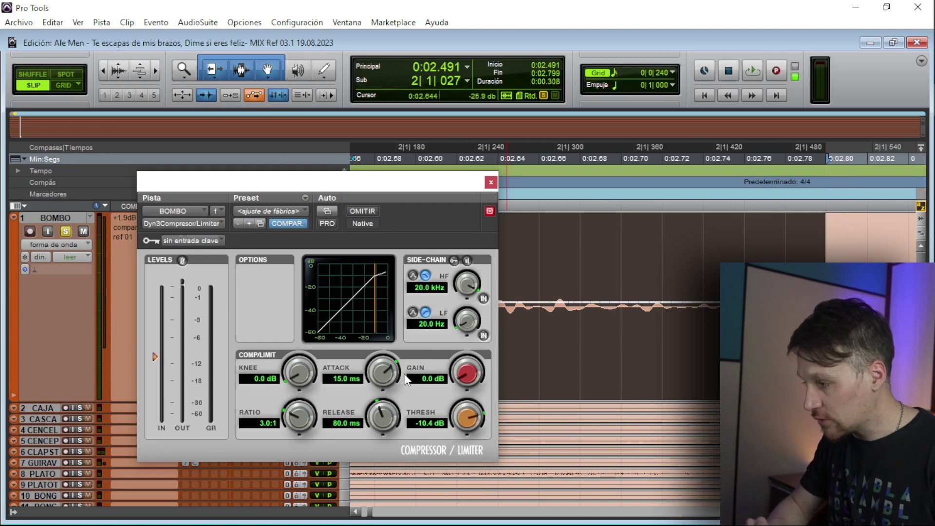
click(334, 424)
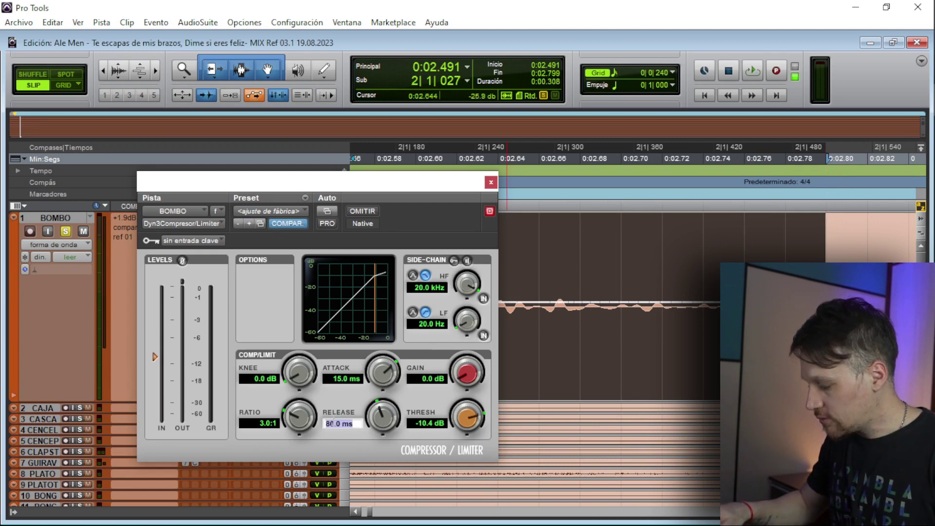
text(310)
key(Return)
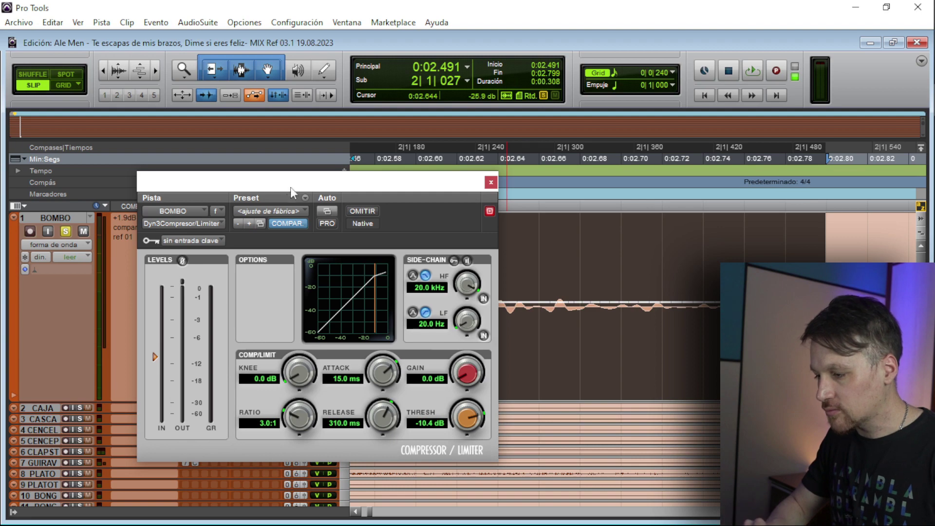
Play bar 2 of the soloed BOMBO in a loop in Grid mode and lower the compressor's threshold to -25.8 dB.
drag(293, 180, 193, 99)
key(ctrl+bracketleft)
key(ctrl+bracketleft)
key(ctrl+bracketleft)
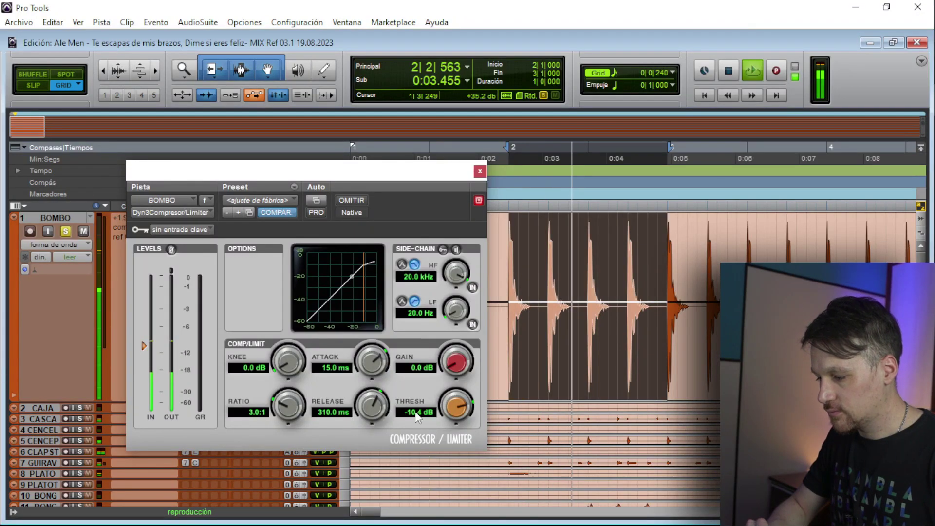
drag(451, 416, 449, 502)
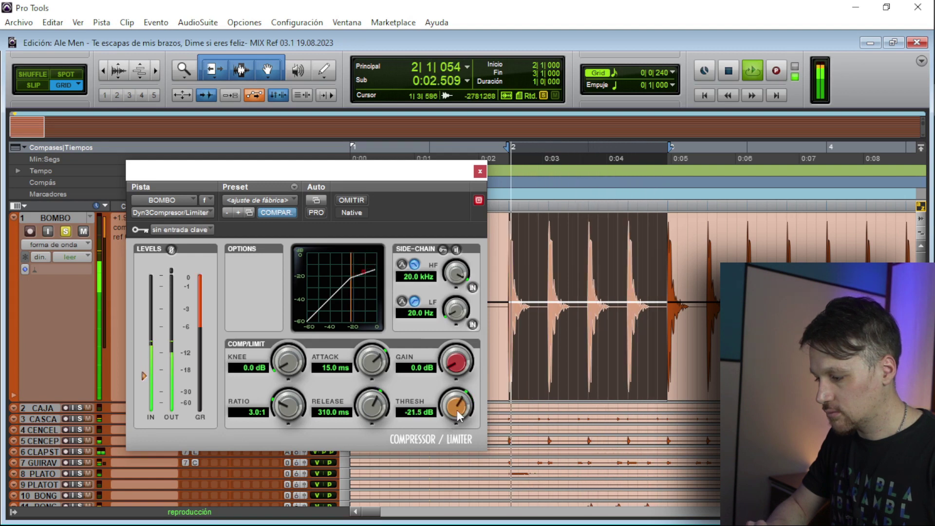
drag(453, 408, 455, 435)
key(space)
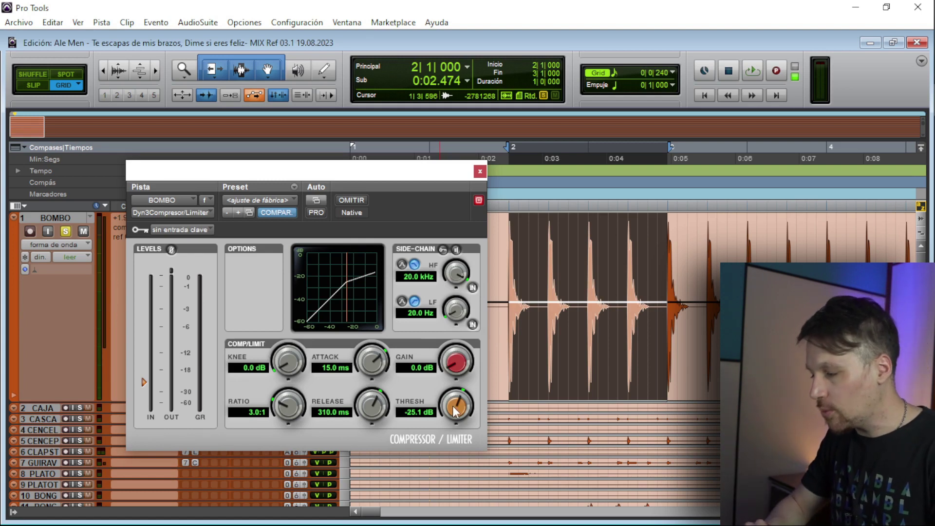
key(space)
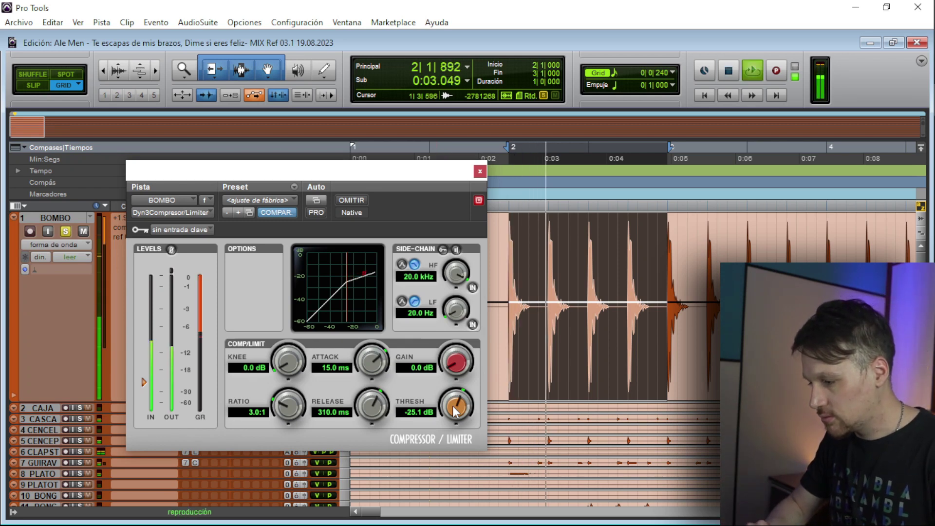
drag(455, 410, 456, 418)
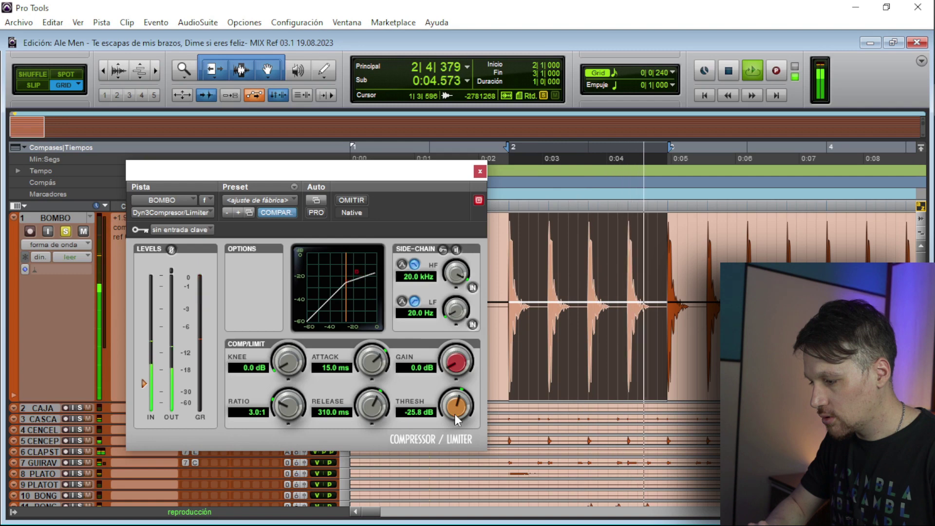
key(space)
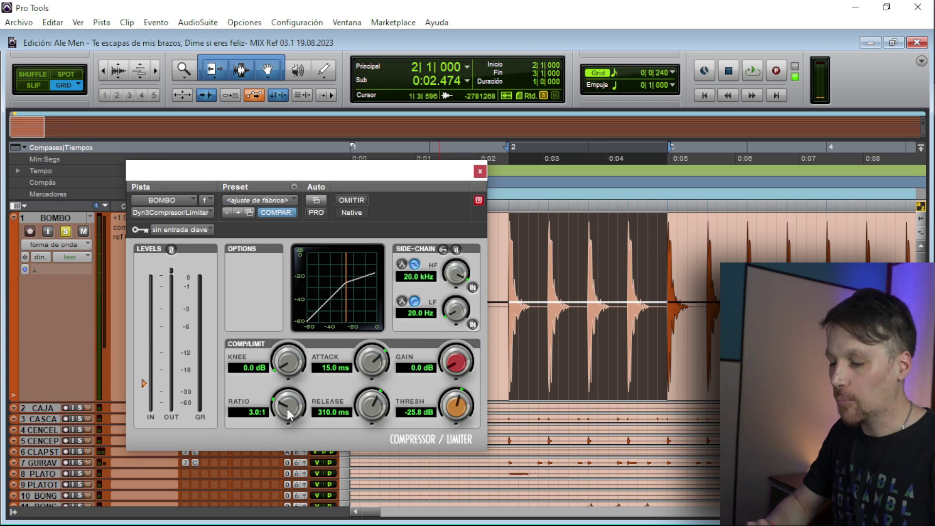
Compare the looped kick with the compressor active and bypassed at a 100:1 ratio, and set the ratio to 20:1 before closing it.
drag(287, 408, 274, 250)
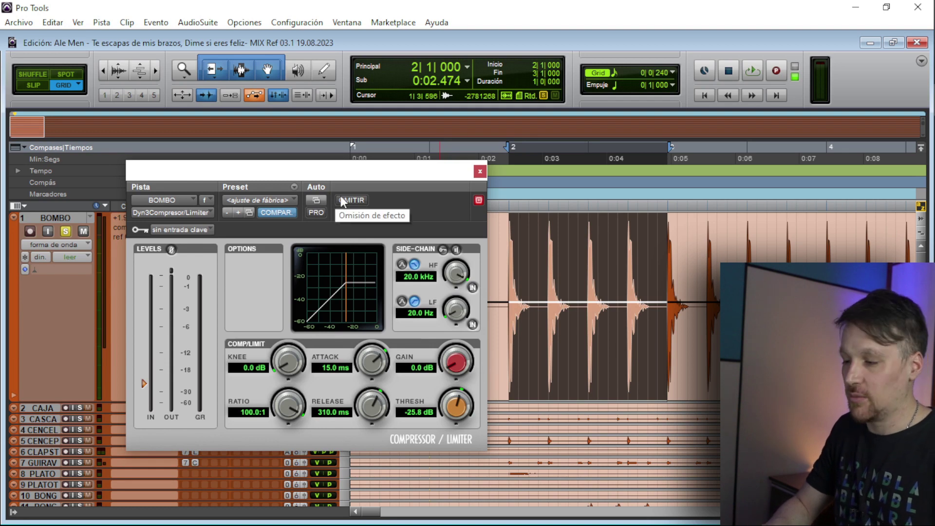
key(space)
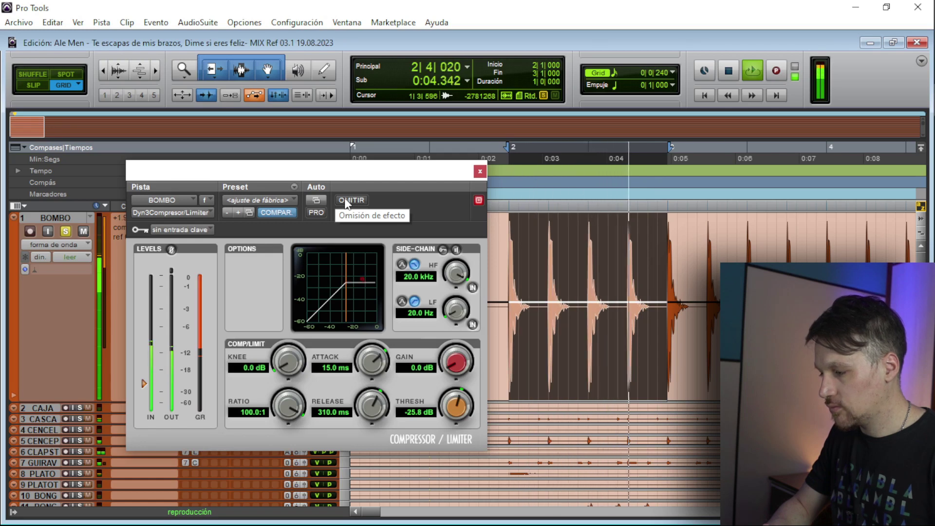
click(345, 201)
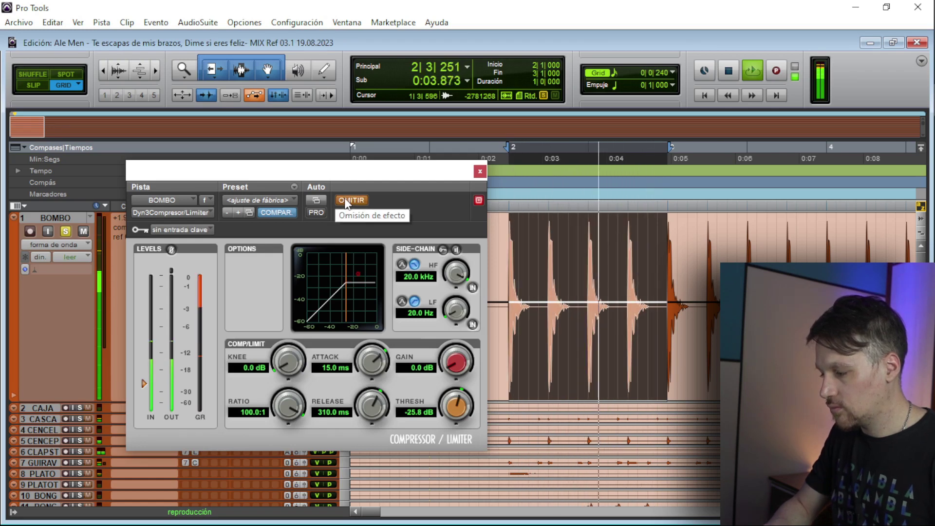
click(345, 200)
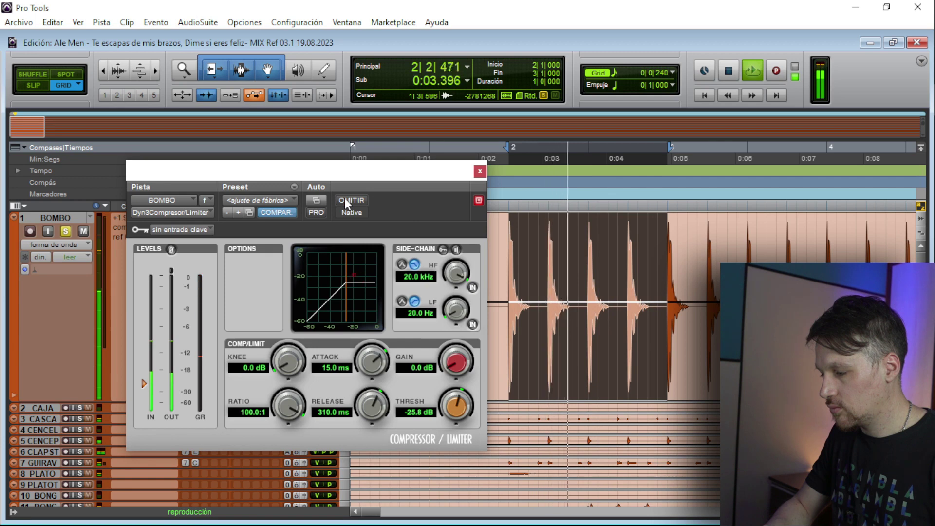
key(space)
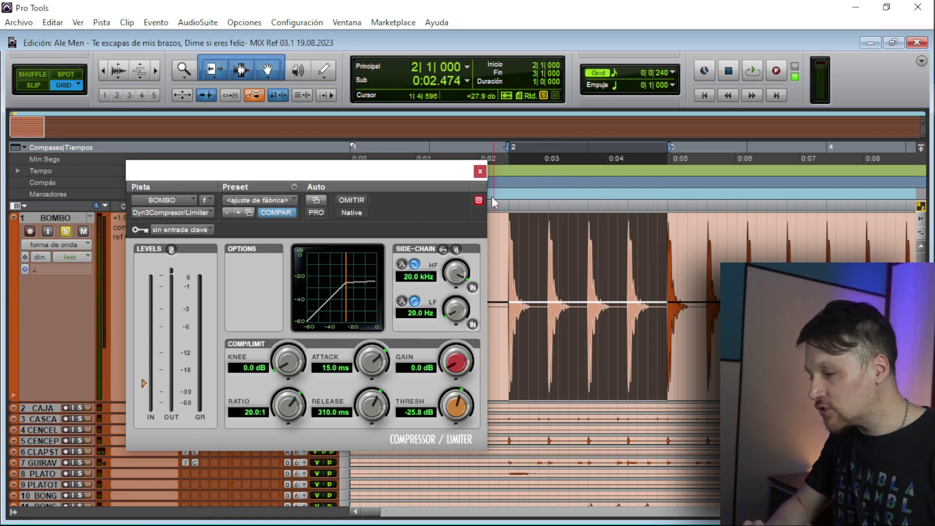
click(484, 174)
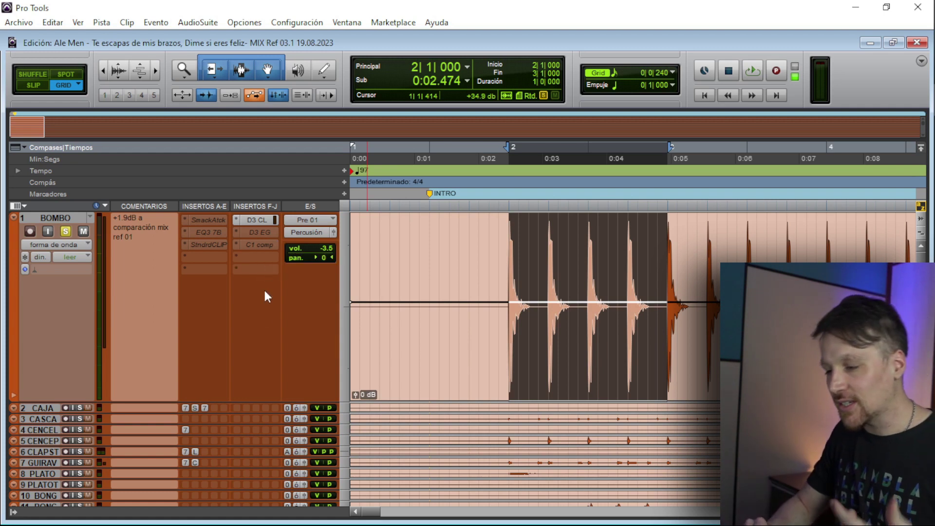
Open the Dyn3 Expander/Gate on BOMBO and, while bar 2 loops, set its threshold to -15 dB and range to -11.8 dB.
click(252, 232)
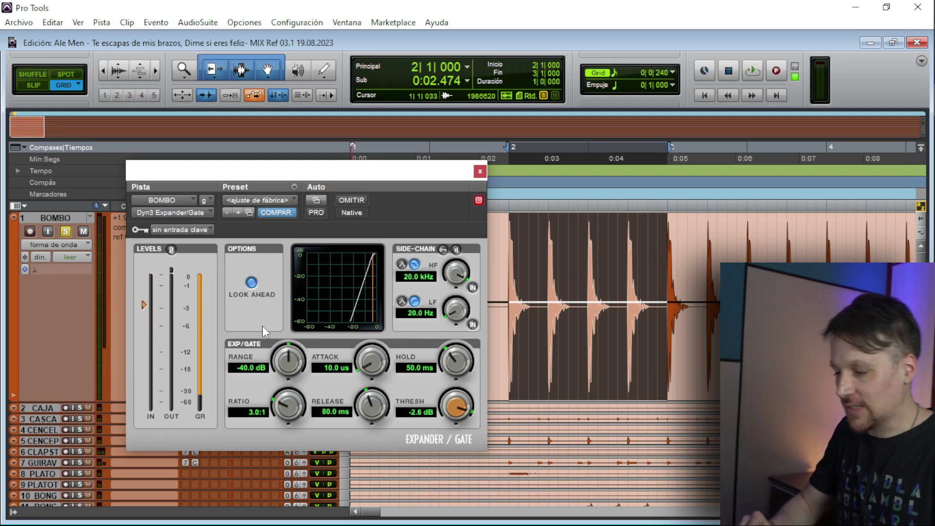
key(space)
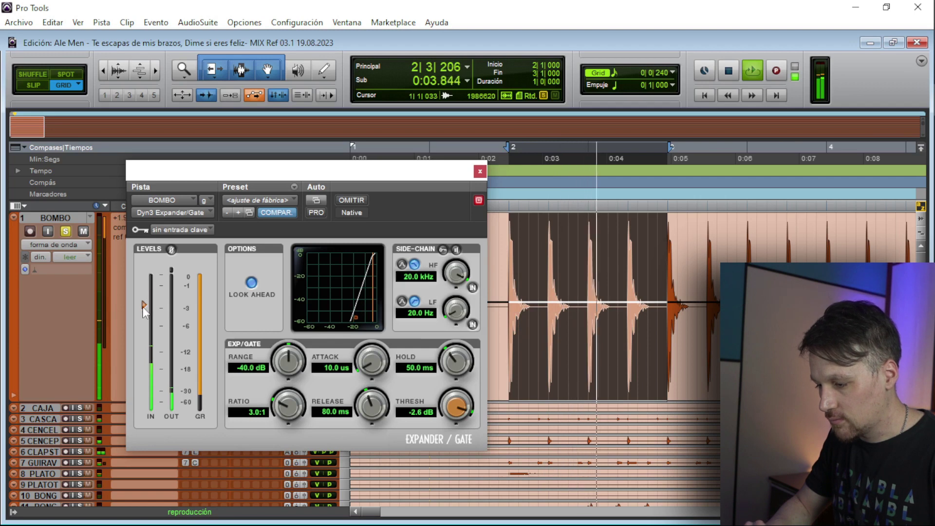
drag(144, 305, 145, 363)
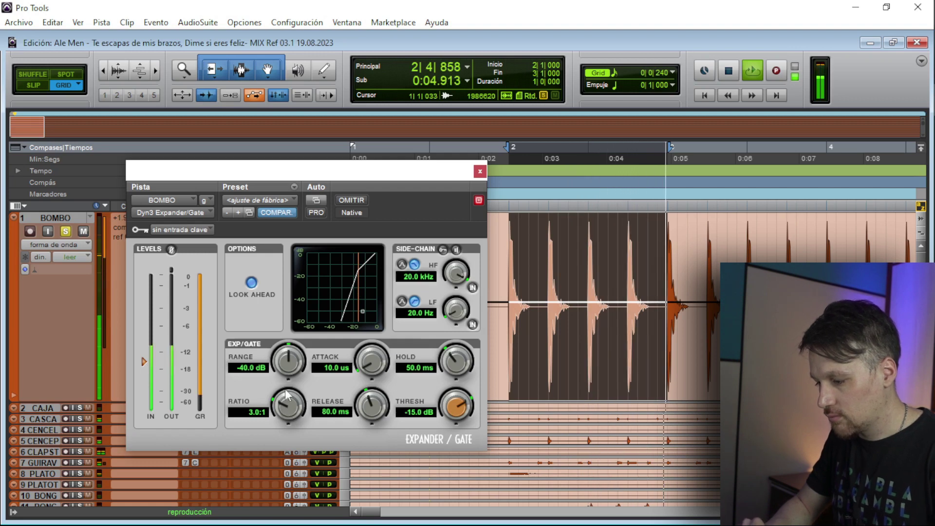
drag(288, 363, 303, 275)
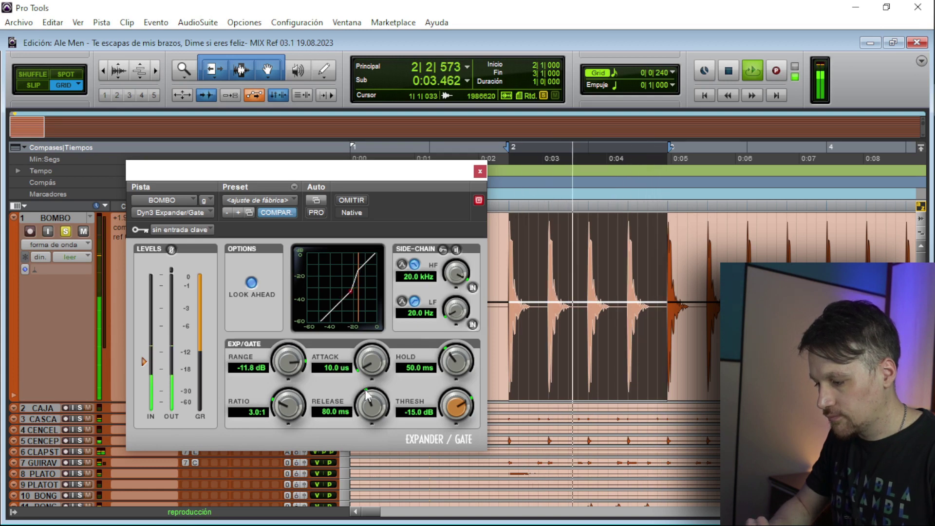
Set the gate's hold to 15.8 ms, release to 40.3 ms and range to -11 dB, and compare the looped kick with the gate bypassed.
drag(445, 364, 452, 503)
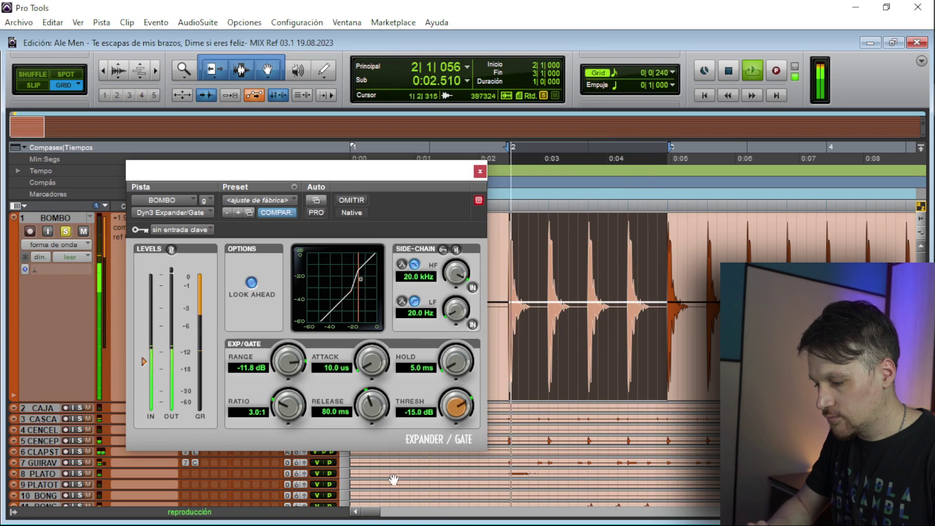
drag(456, 366, 442, 289)
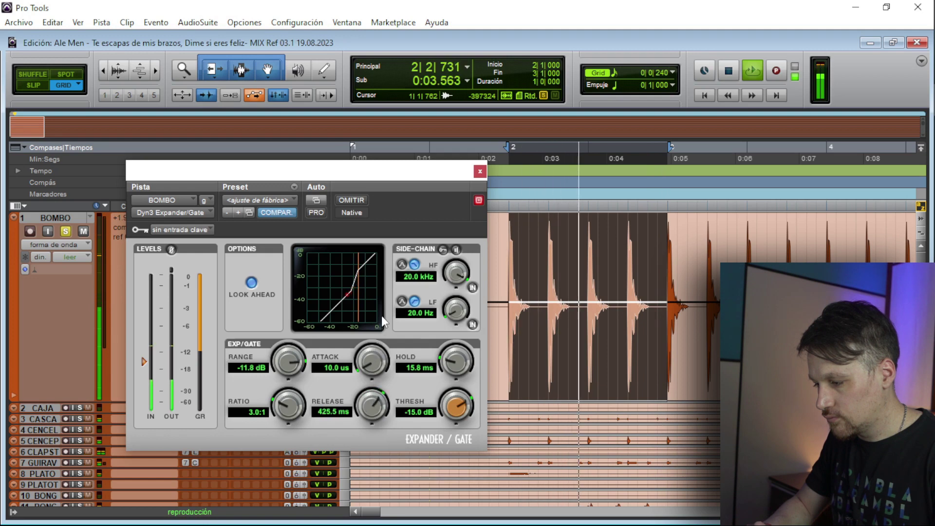
drag(372, 404, 379, 453)
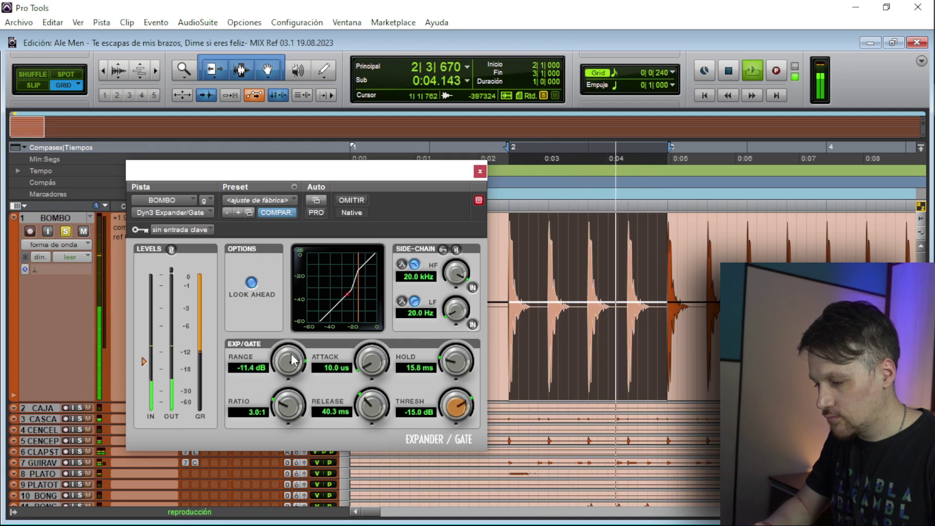
click(346, 201)
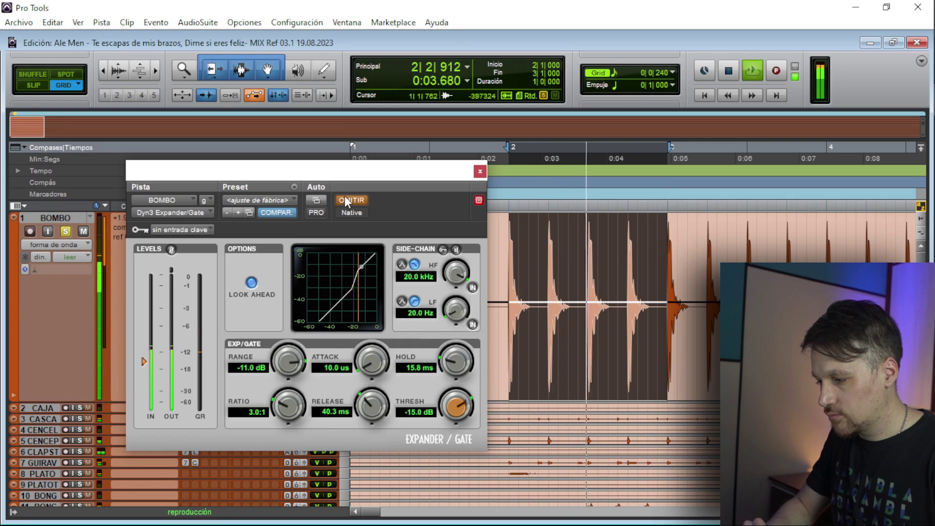
click(344, 199)
Set the gate's ratio to 7:1, its release to 76.1 ms and its hold to 27.5 ms while the kick loops.
drag(285, 383, 285, 334)
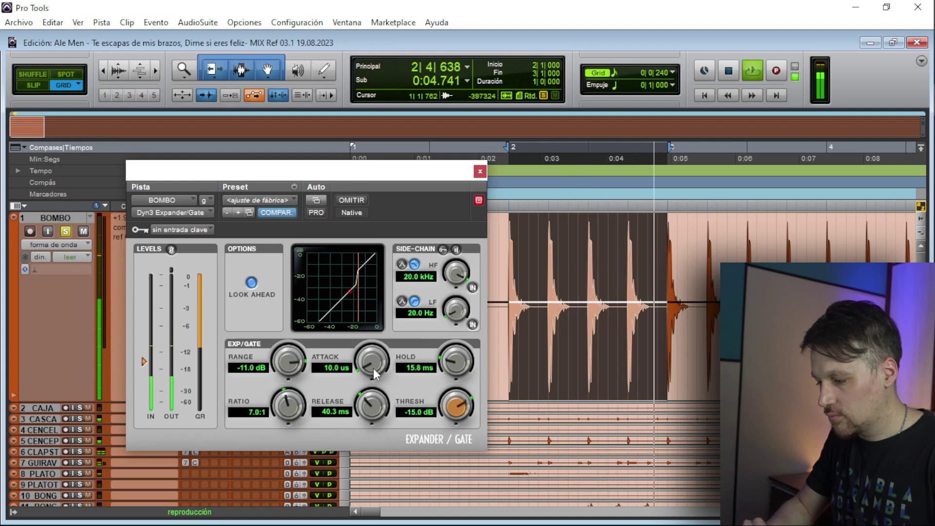
drag(362, 409, 359, 370)
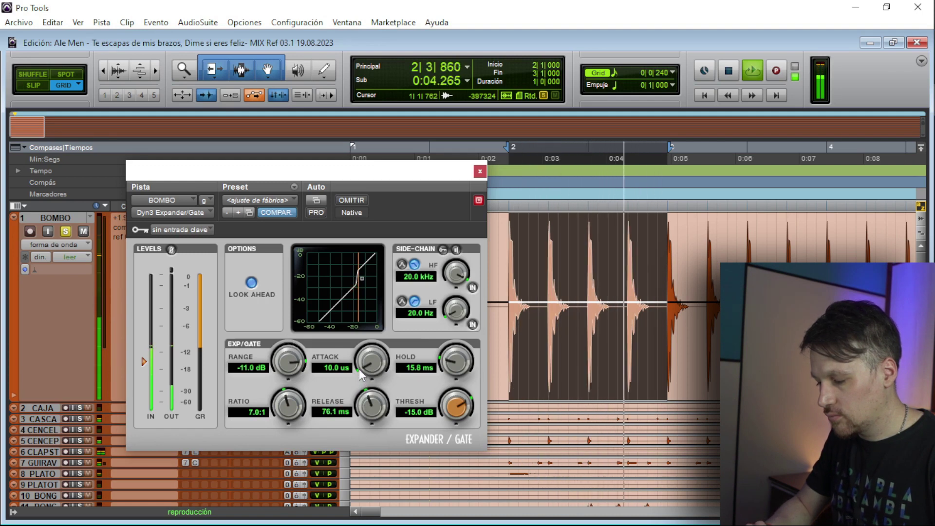
drag(451, 361, 446, 330)
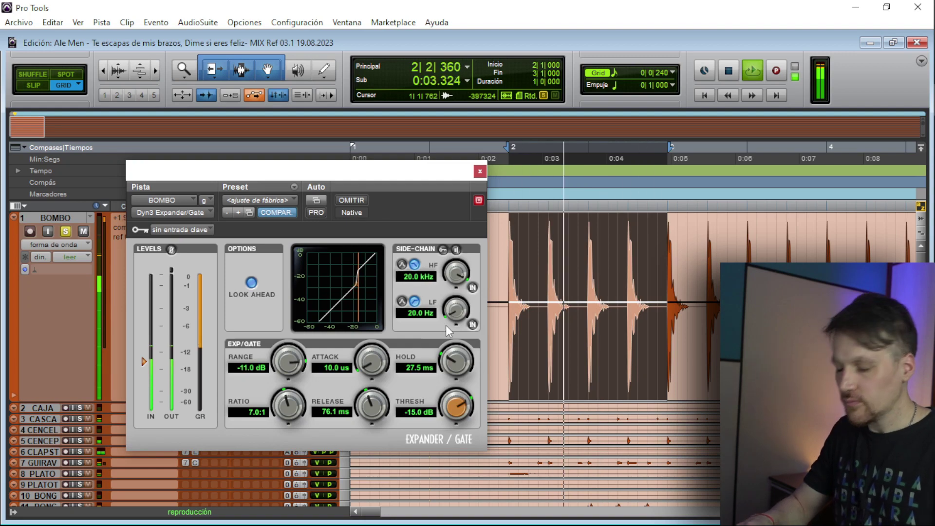
Restart the loop of bar 2 and solo the BASS track so it plays together with BOMBO.
key(space)
key(space)
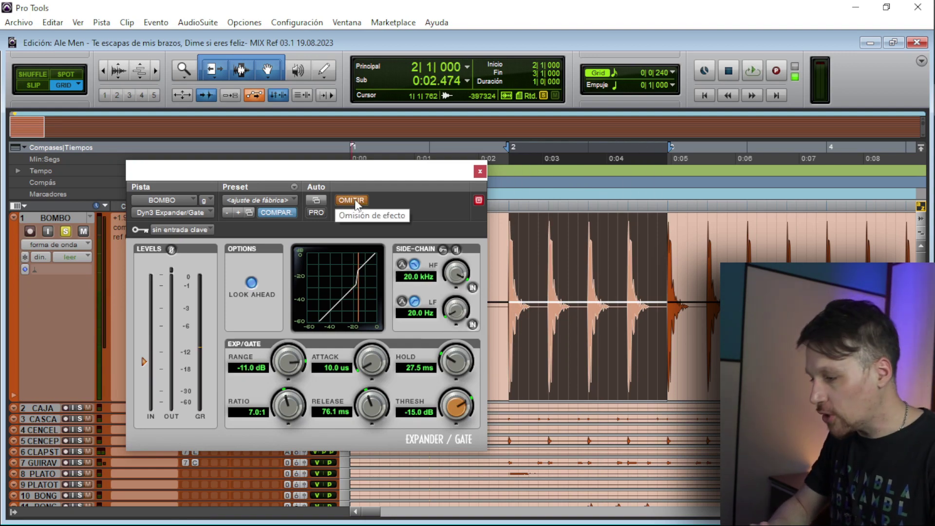
scroll(37, 359, down, 5)
click(36, 360)
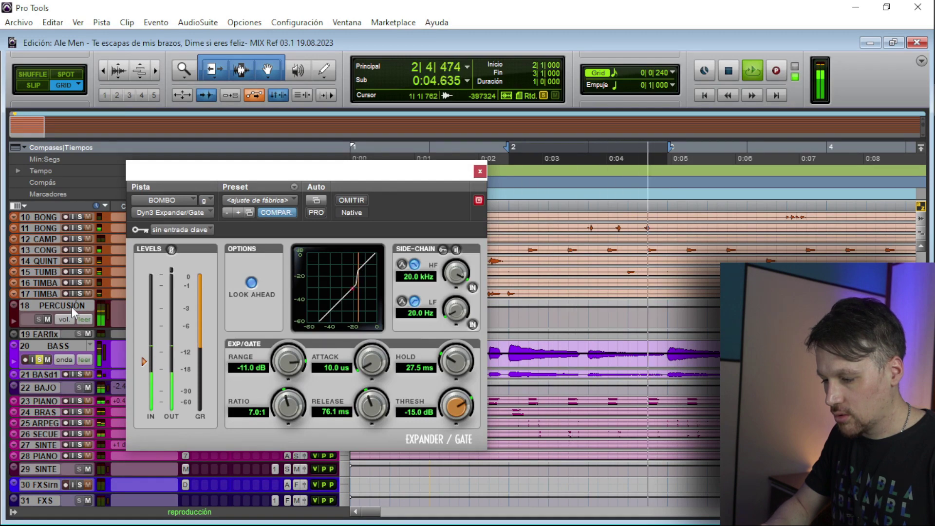
scroll(71, 306, up, 5)
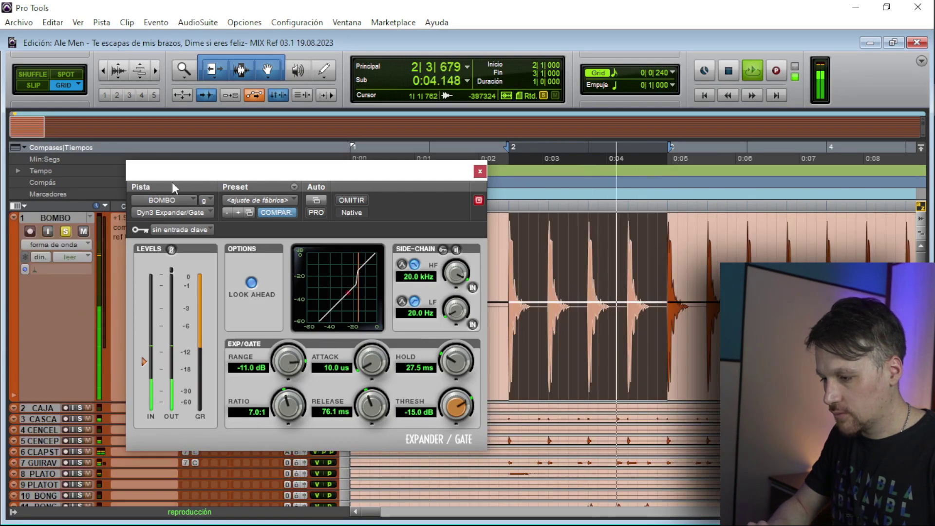
Open BOMBO's Dyn3 Compressor/Limiter, set its attack to 34.2 ms, close the plug-in and stop playback.
drag(198, 176, 420, 149)
click(257, 219)
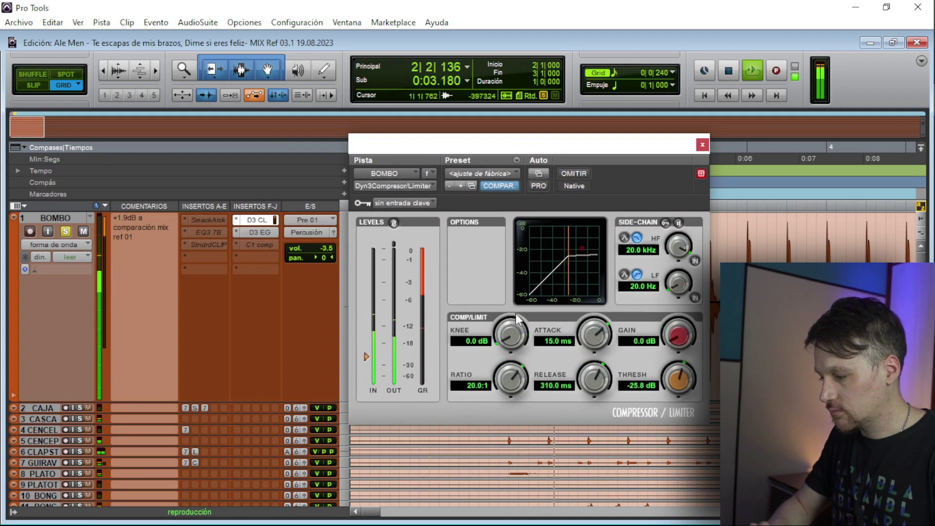
drag(592, 336, 590, 308)
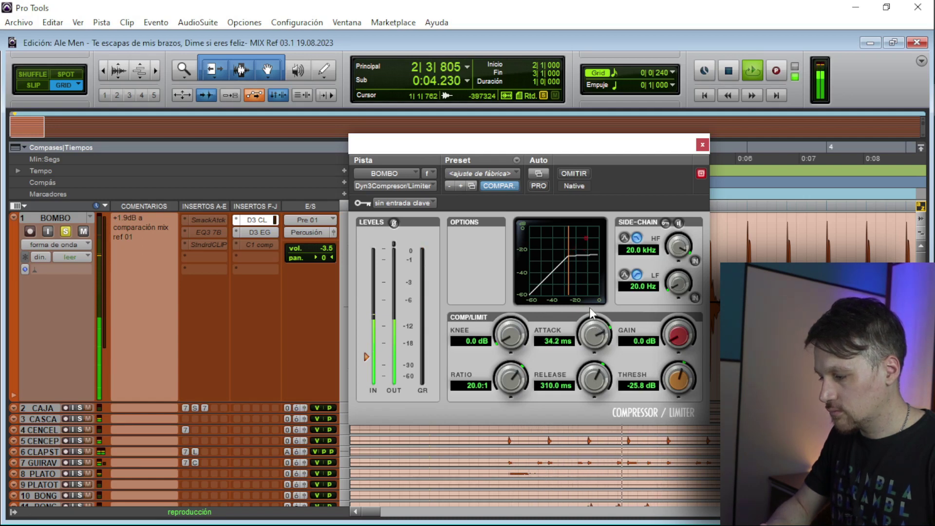
click(700, 147)
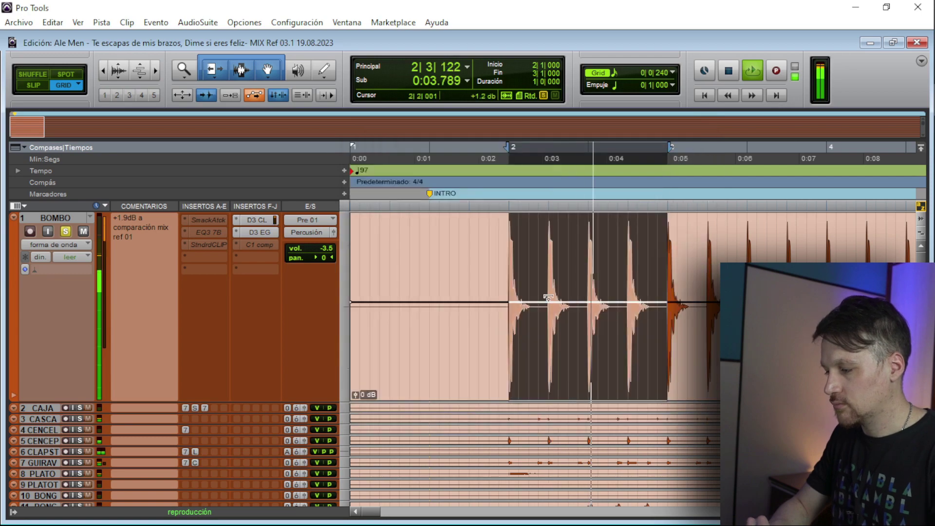
key(space)
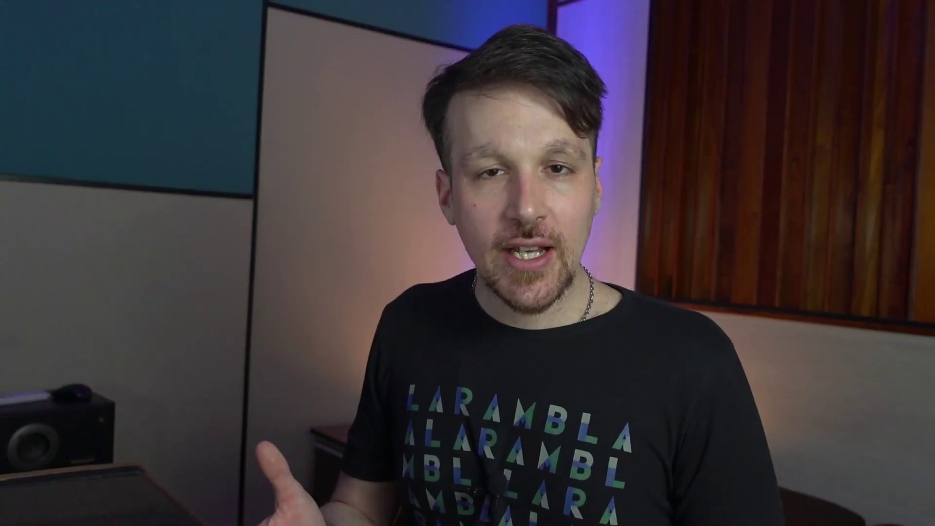